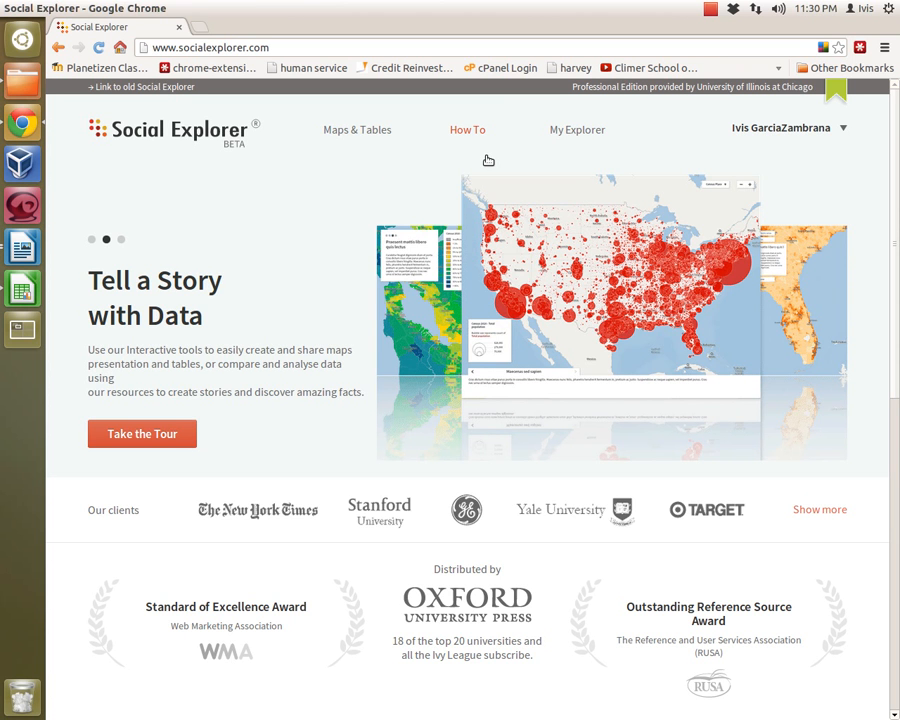
# Open the Explore U.S. Demography map and locate Humboldt Dr, Chicago, IL on it.
pyautogui.click(367, 138)
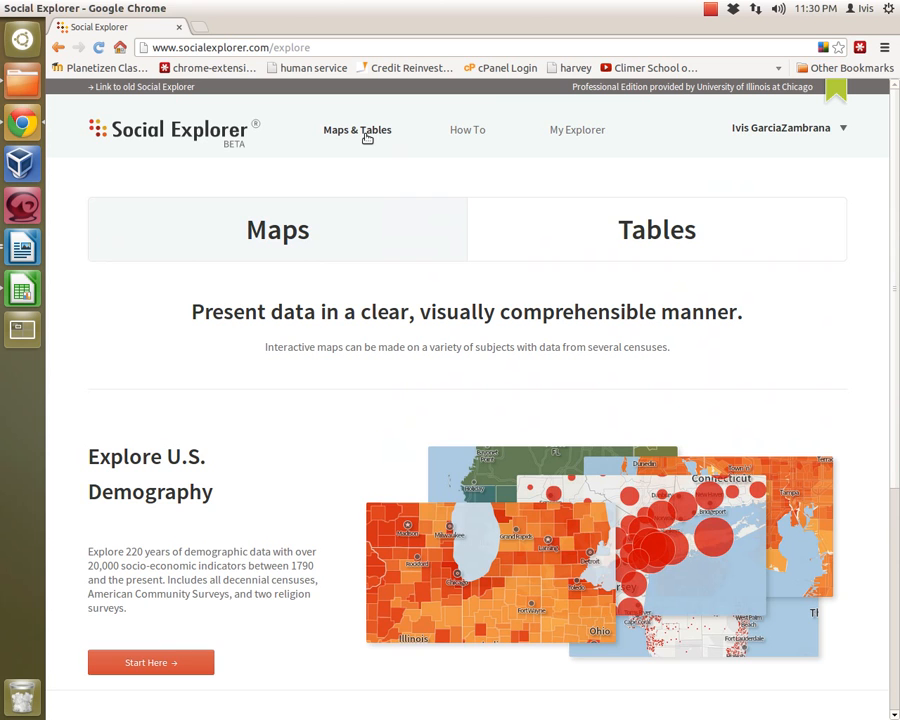
pyautogui.click(138, 661)
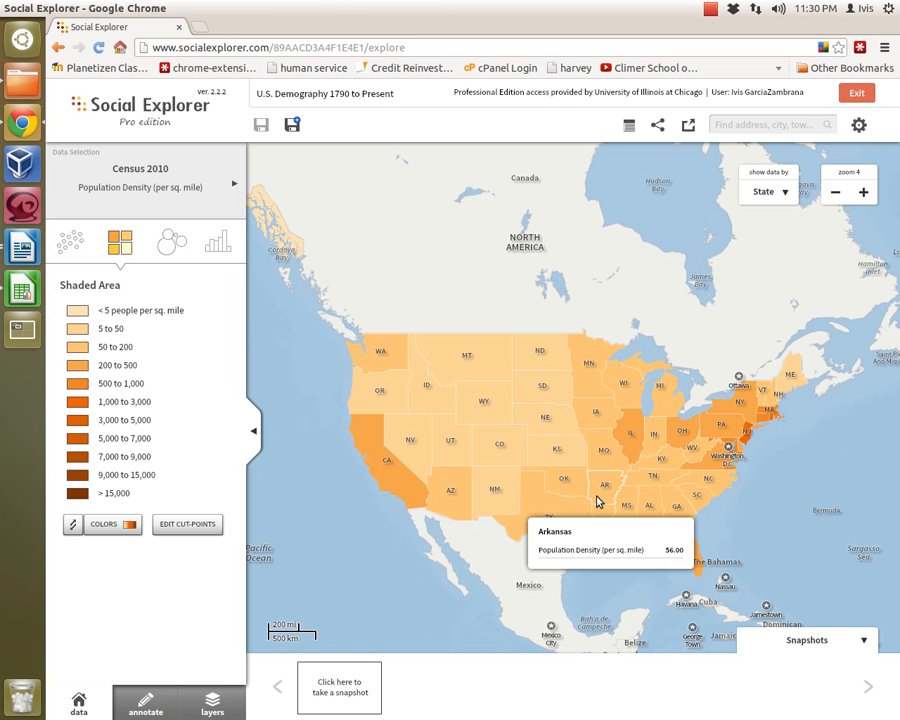
pyautogui.rightClick(735, 124)
pyautogui.click(735, 161)
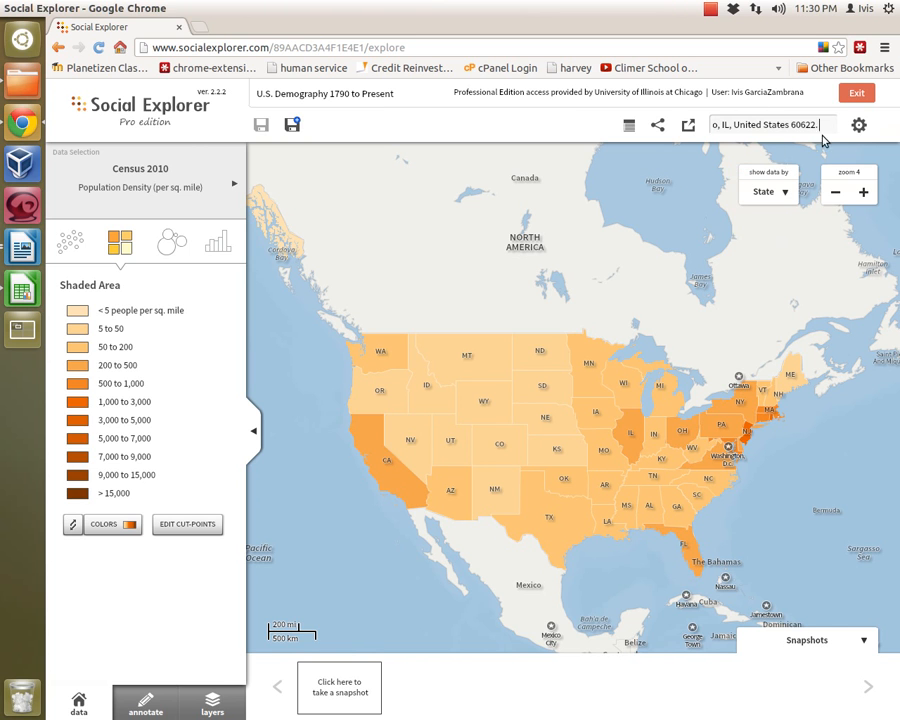
pyautogui.press('BackSpace')
pyautogui.press('BackSpace')
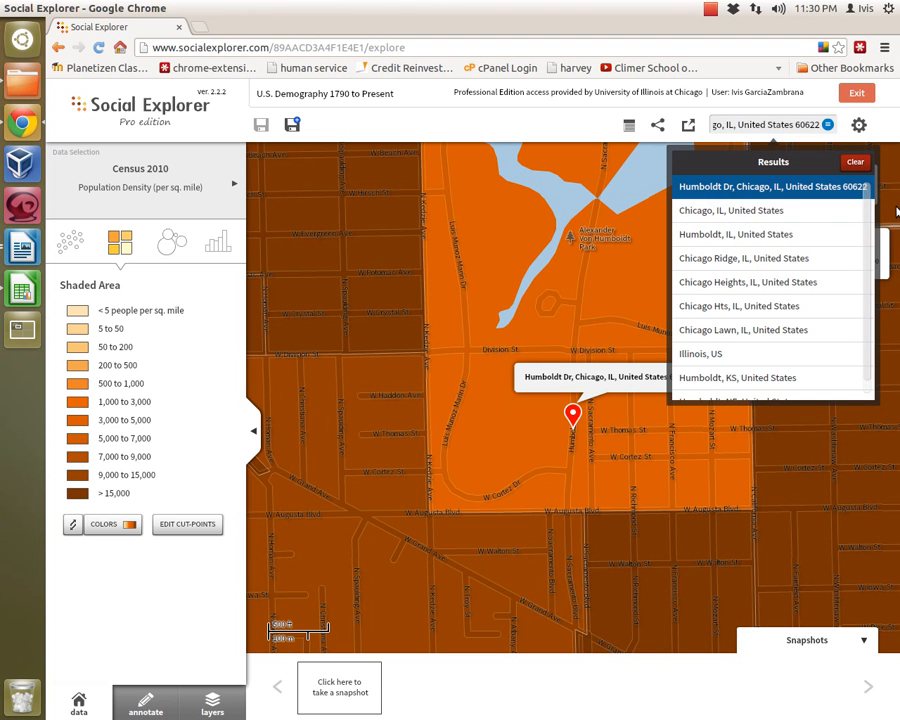
pyautogui.click(765, 126)
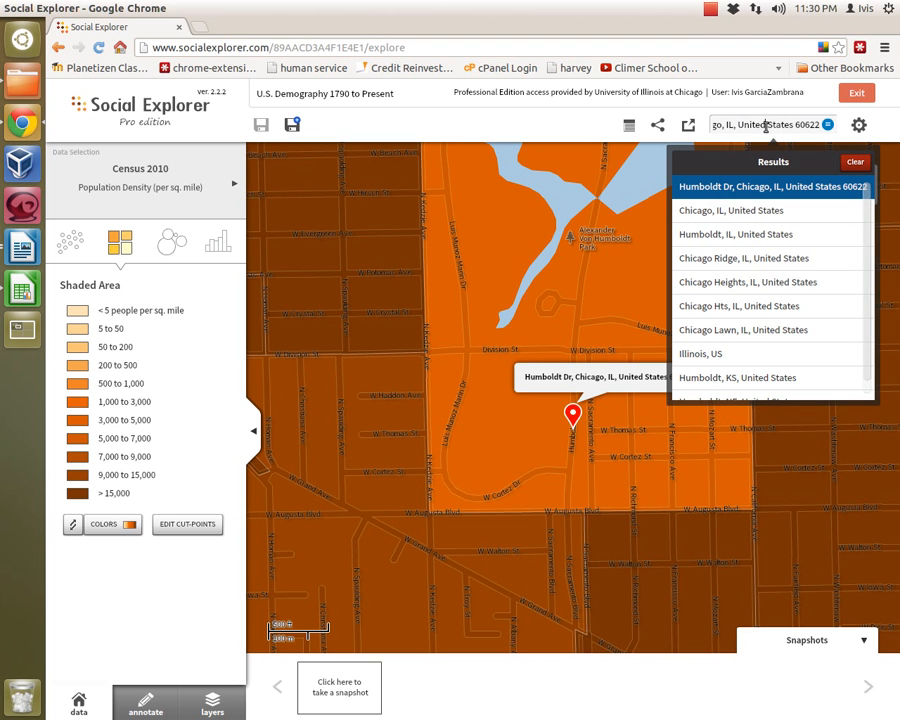
pyautogui.click(886, 137)
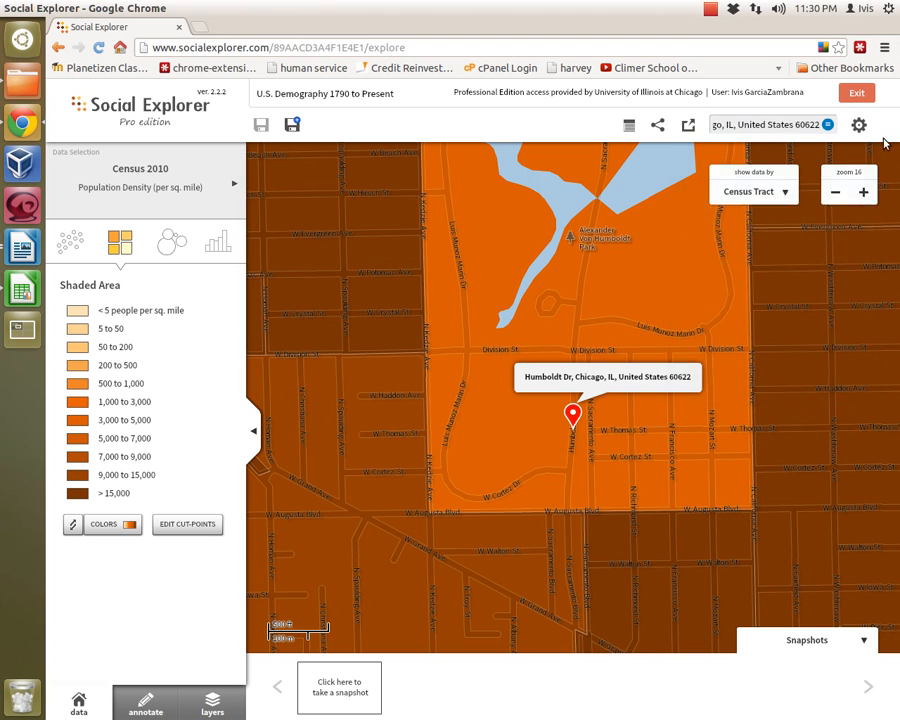
# Start a report with the ACS 2005 -- 2009 (5-Year Estimates) survey and the Housing (Tenure, Value and Cost) topic.
pyautogui.click(835, 192)
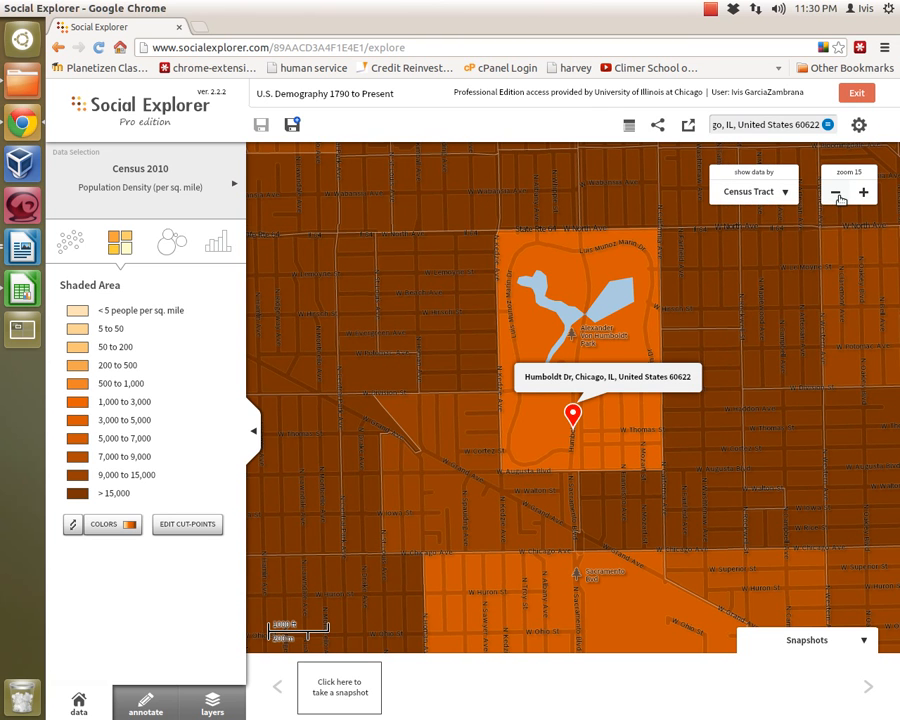
pyautogui.click(836, 193)
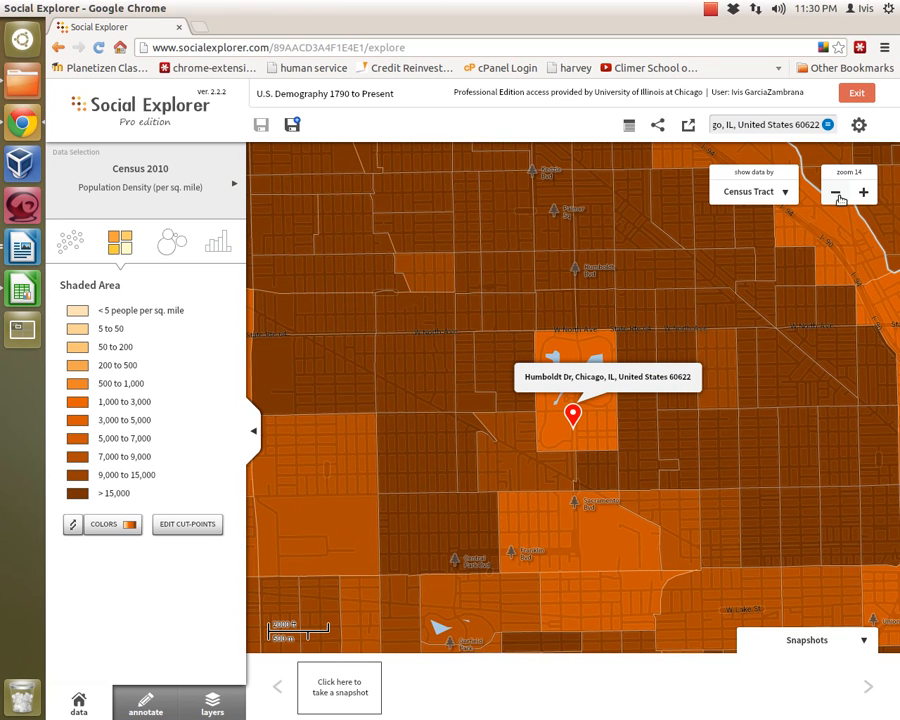
pyautogui.moveTo(739, 311)
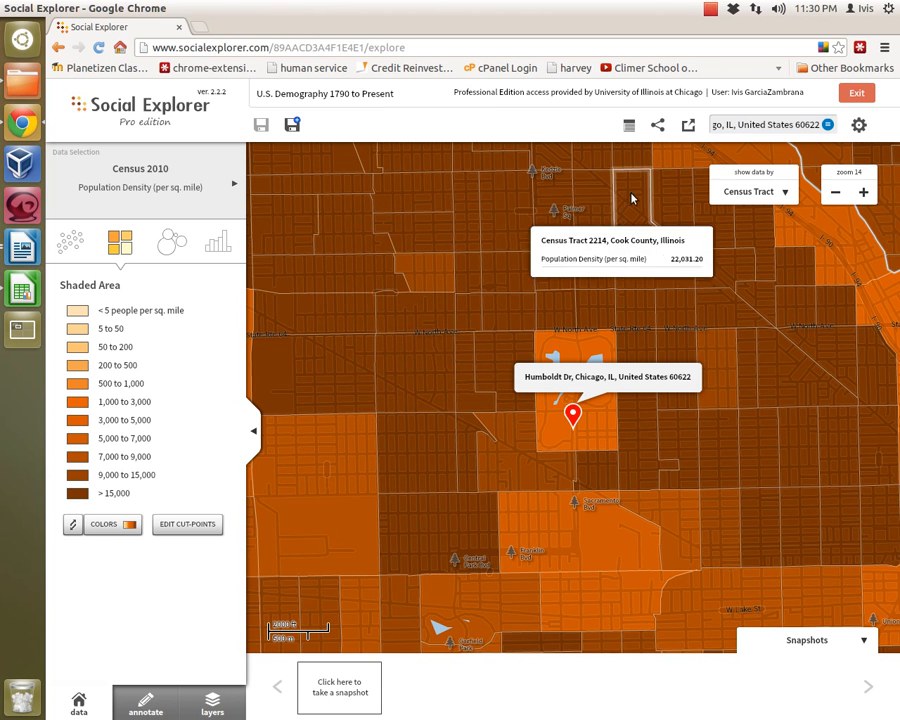
pyautogui.click(630, 127)
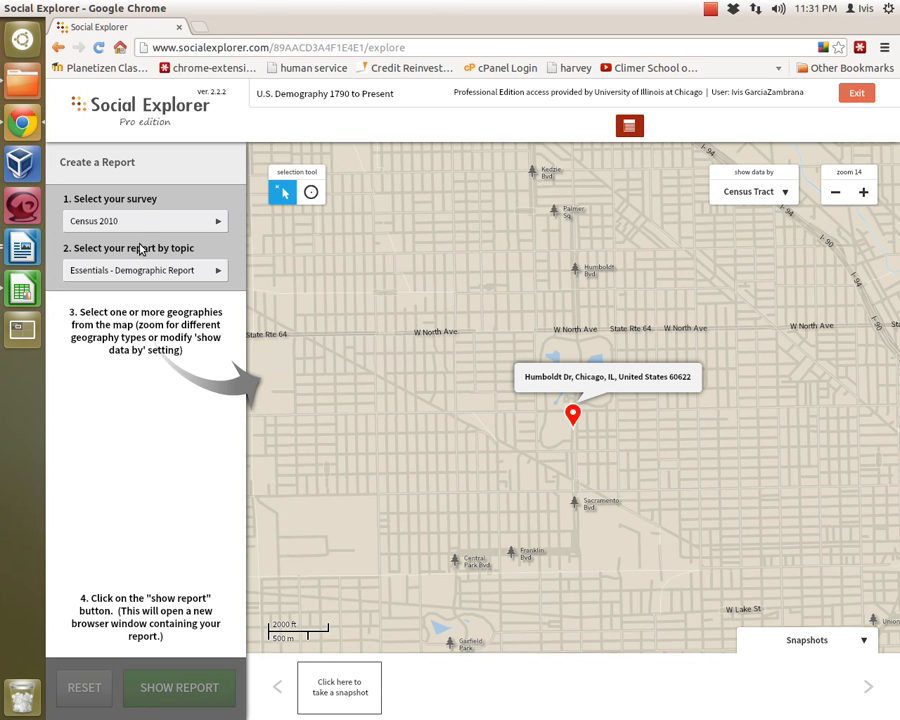
pyautogui.click(197, 224)
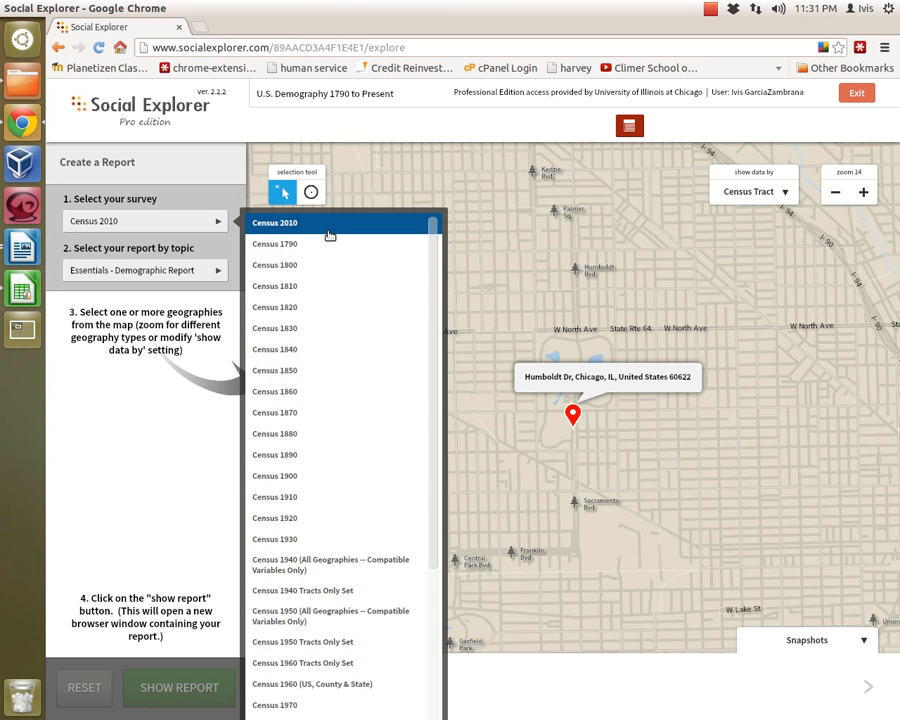
pyautogui.moveTo(435, 302); pyautogui.dragTo(440, 556)
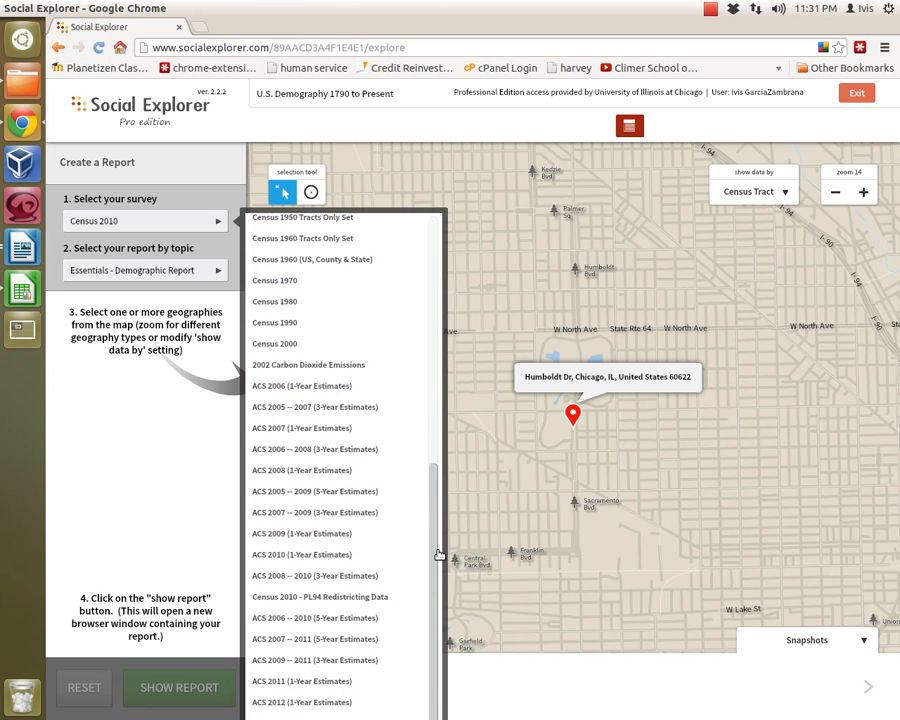
pyautogui.click(366, 492)
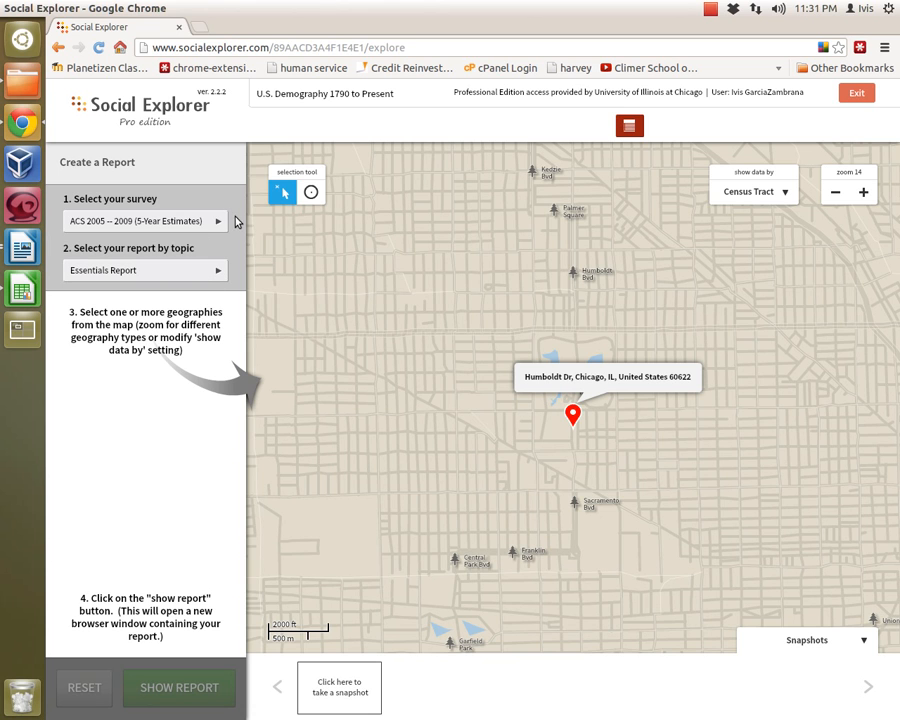
pyautogui.click(211, 279)
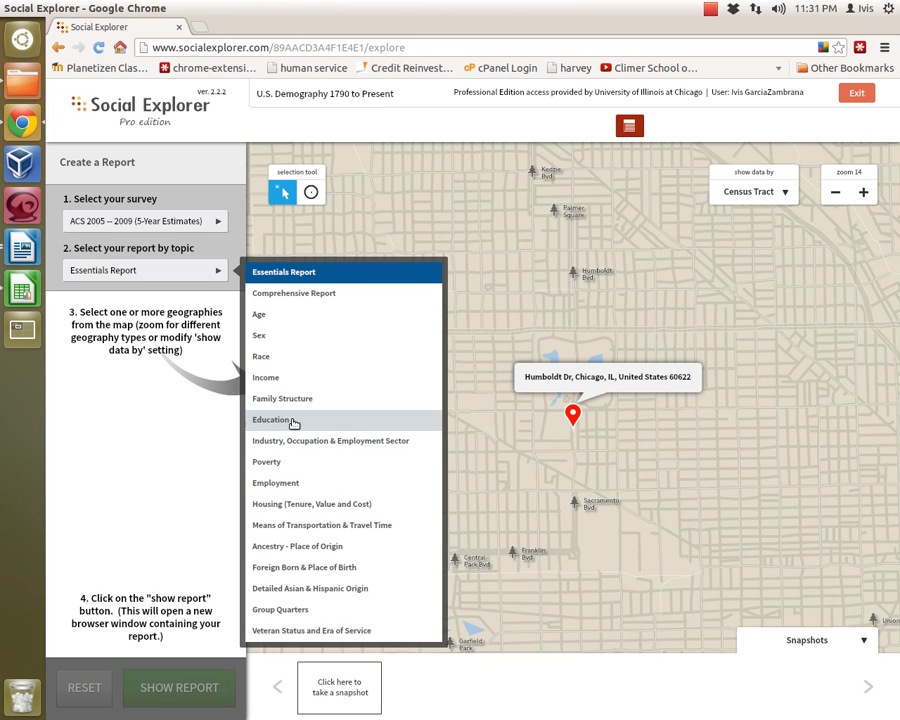
pyautogui.click(320, 506)
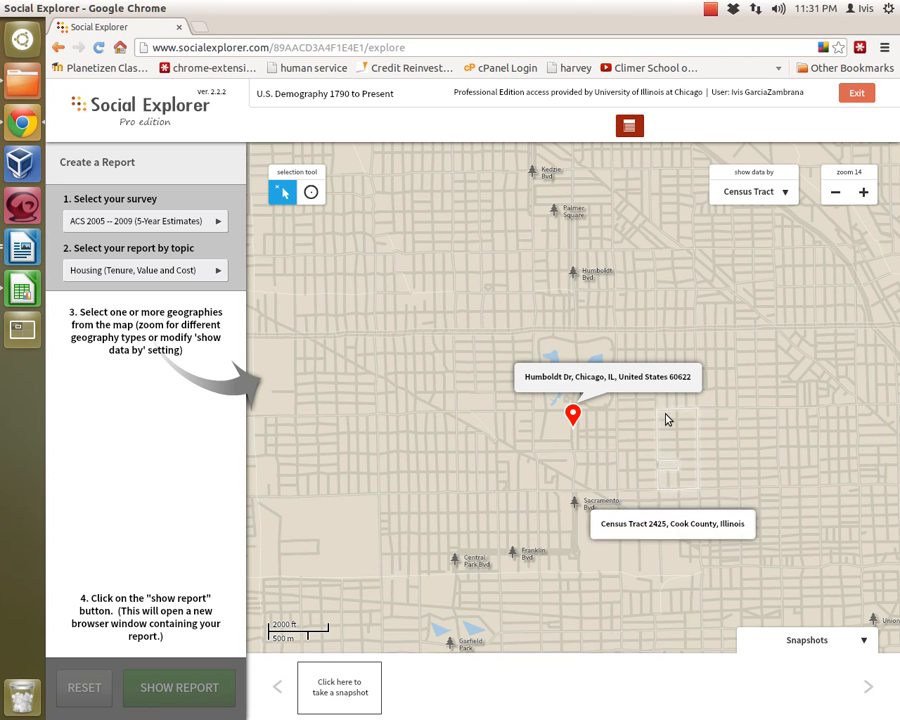
# Select the row of tracts just north of Humboldt Park for the report: Census Tracts 2301, 2302, 2408, 2407 and 2406.
pyautogui.click(516, 321)
pyautogui.click(555, 318)
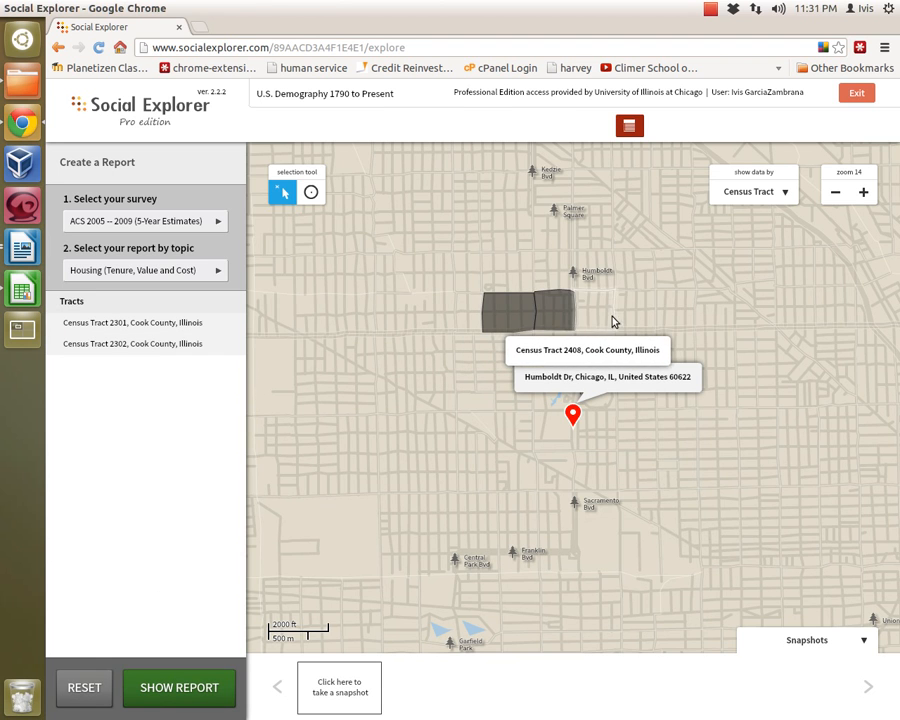
pyautogui.click(596, 318)
pyautogui.click(640, 317)
pyautogui.click(679, 316)
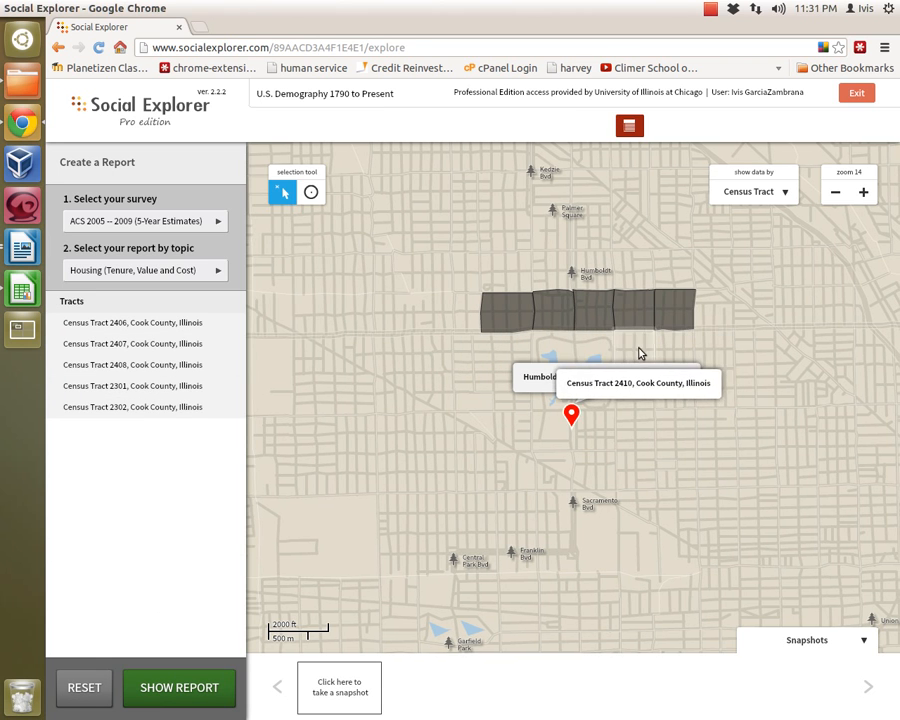
# Add Census Tracts 2410, 2411, 2425, 2426, 2427, 2409, 2309, 2310 and 2318 in and around the park to the report selection.
pyautogui.click(640, 350)
pyautogui.click(678, 348)
pyautogui.click(673, 428)
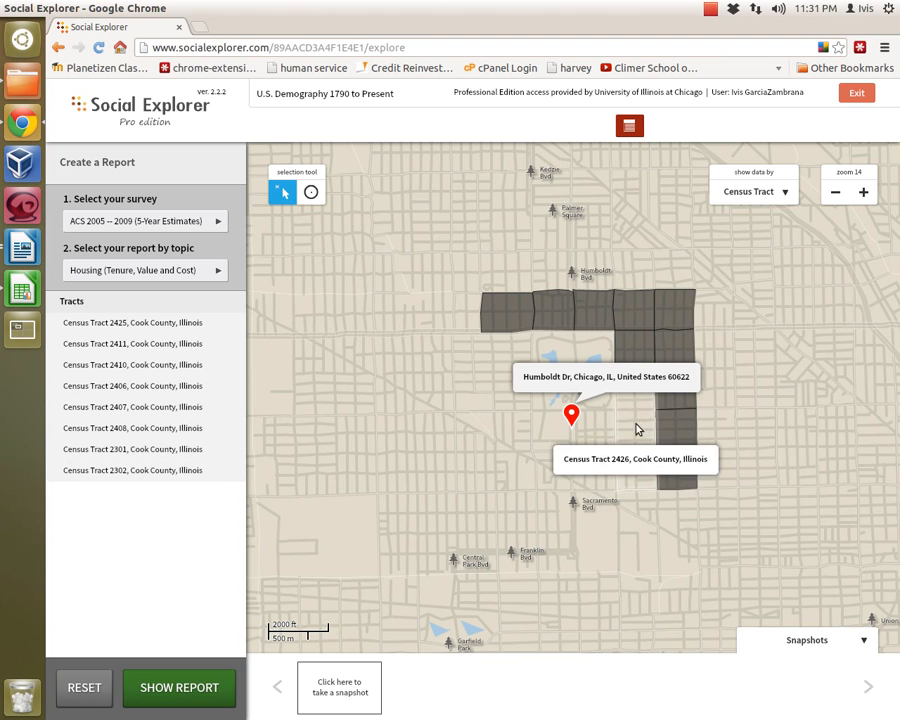
pyautogui.click(636, 428)
pyautogui.click(592, 465)
pyautogui.click(540, 386)
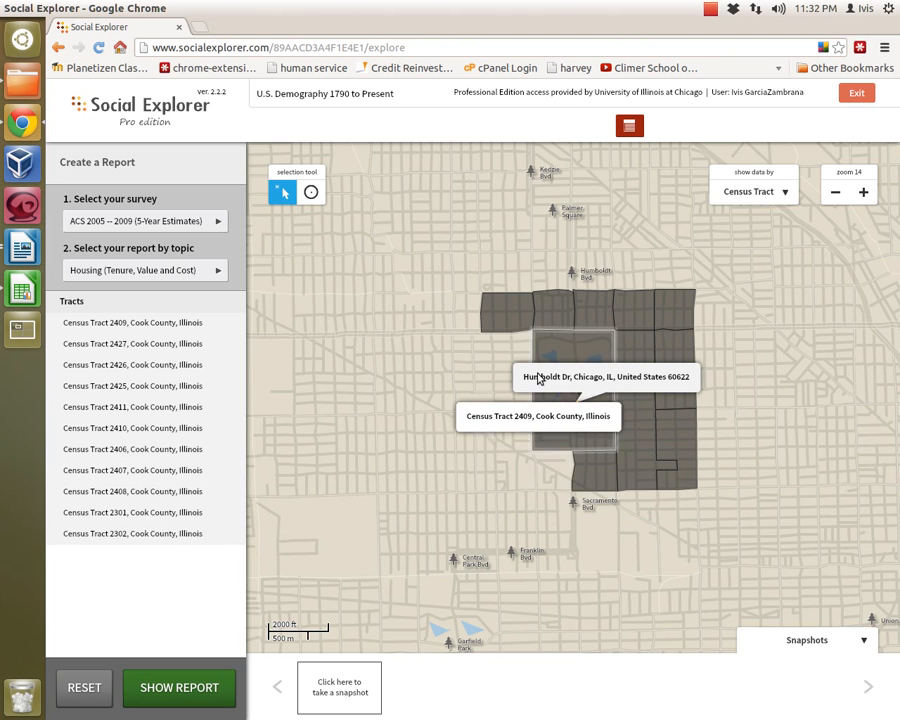
pyautogui.click(518, 362)
pyautogui.click(520, 436)
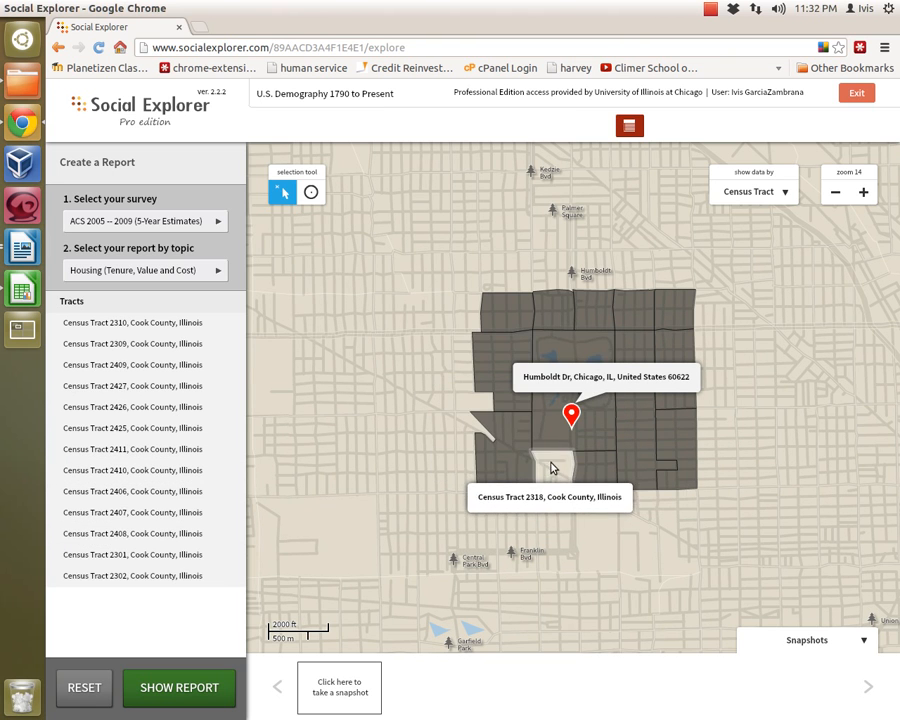
pyautogui.click(551, 467)
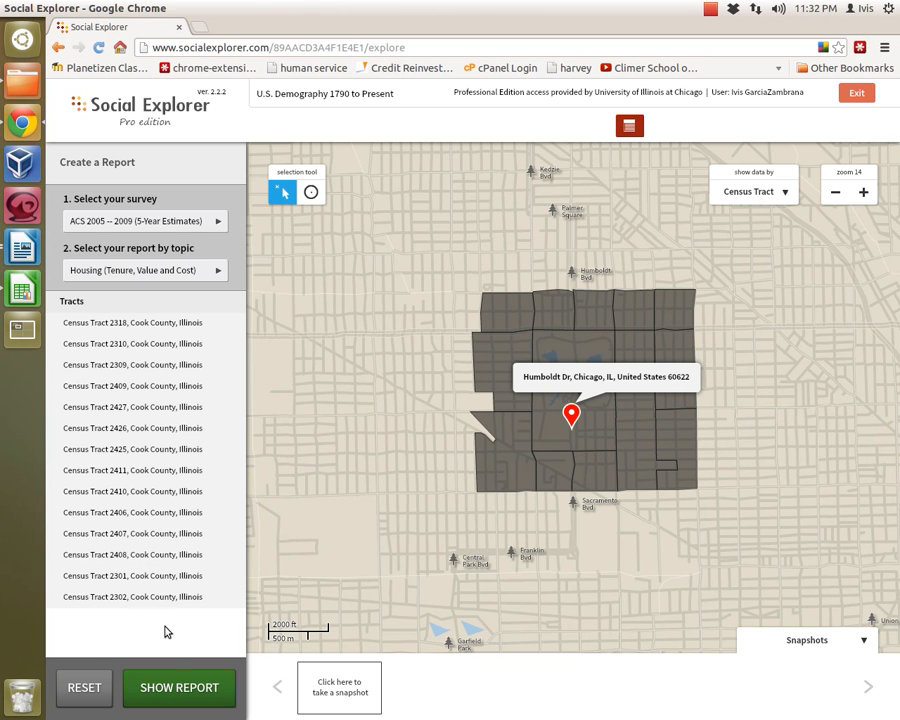
# Generate the report for the selected tracts and review its housing tables.
pyautogui.click(181, 689)
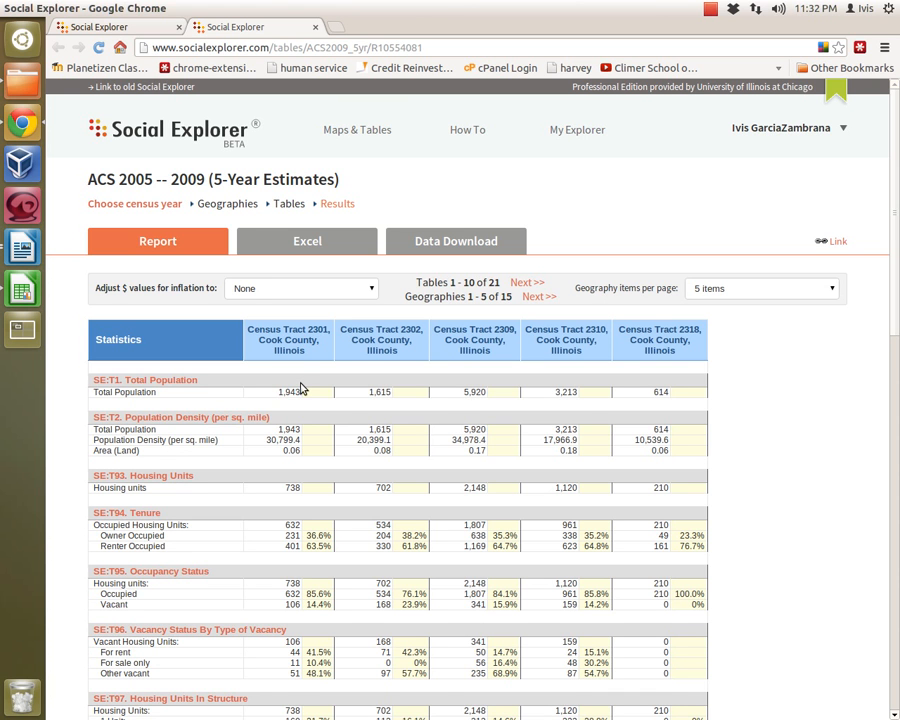
pyautogui.scroll(-6, 209, 460)
pyautogui.scroll(-3, 209, 460)
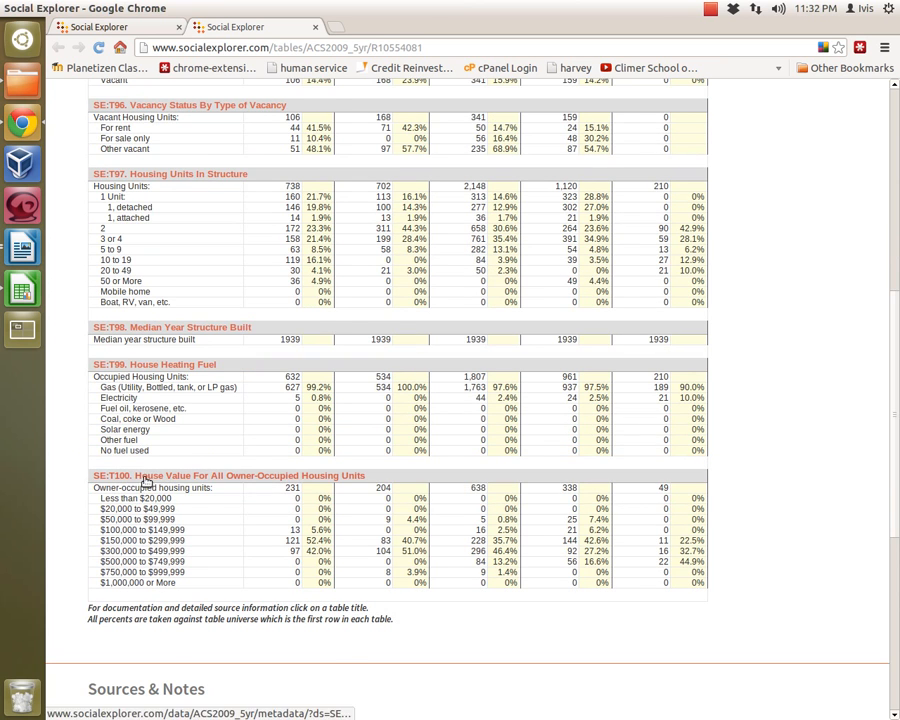
pyautogui.scroll(9, 228, 492)
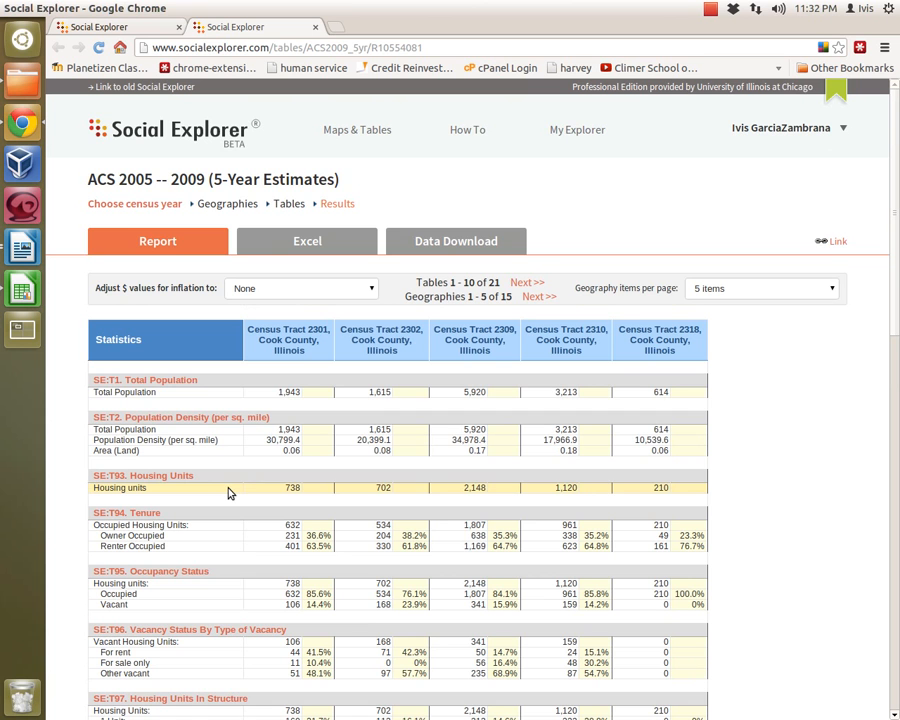
# Download the census tract data as CSV with column labels in the first row, saved to the Desktop as Download HP.csv.
pyautogui.click(452, 241)
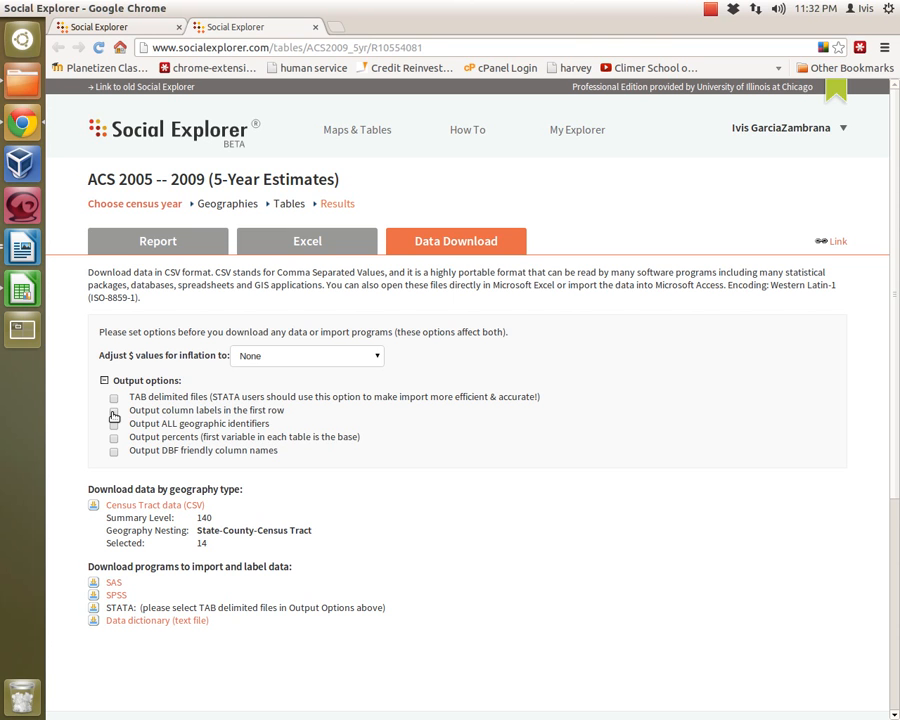
pyautogui.click(114, 414)
pyautogui.click(169, 510)
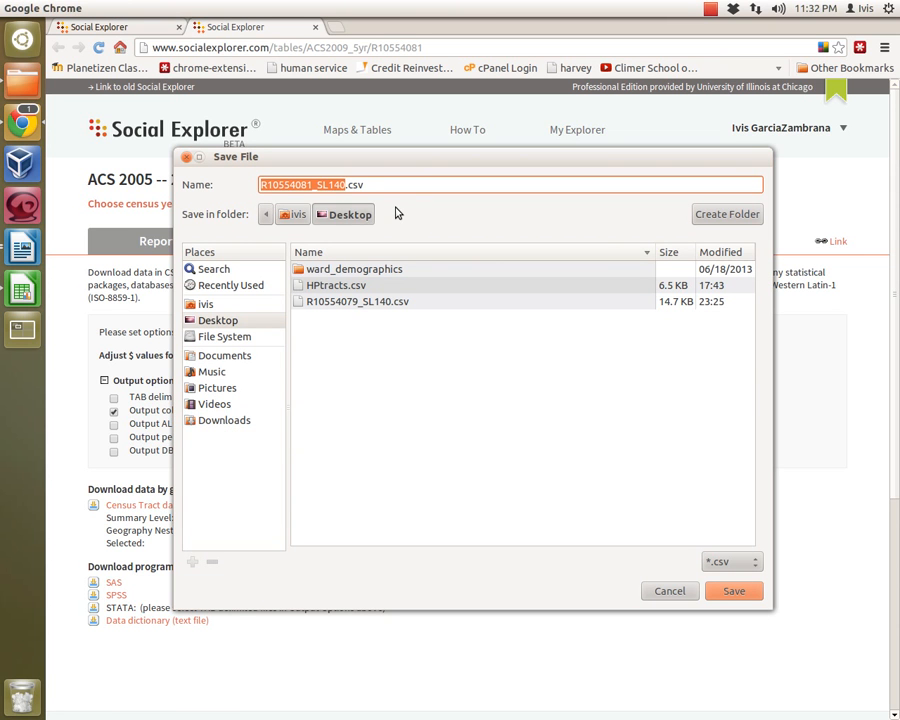
pyautogui.press('BackSpace')
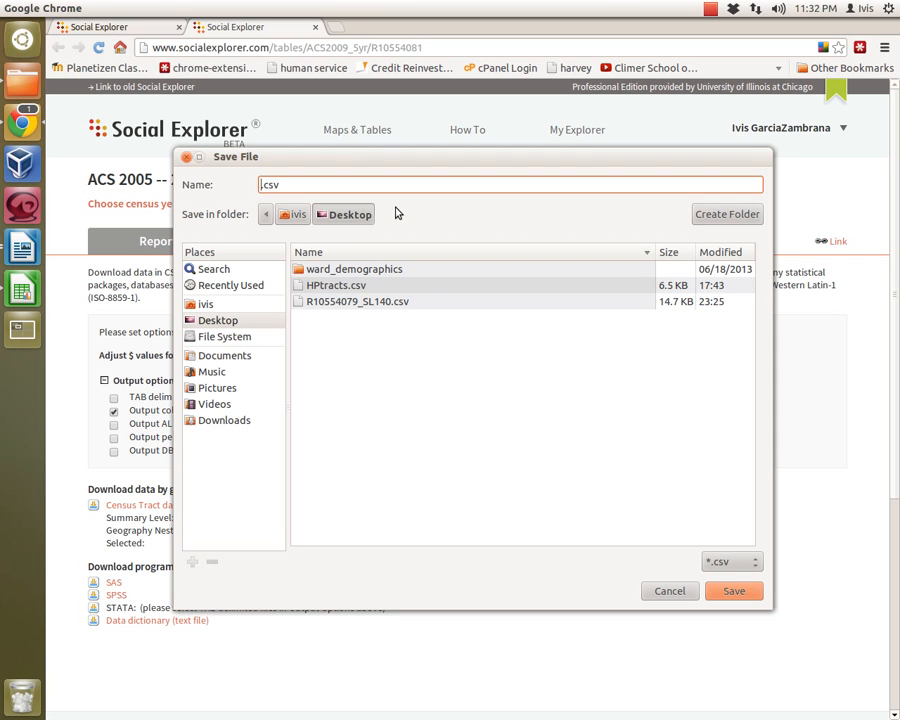
pyautogui.write('Download HP')
pyautogui.click(733, 592)
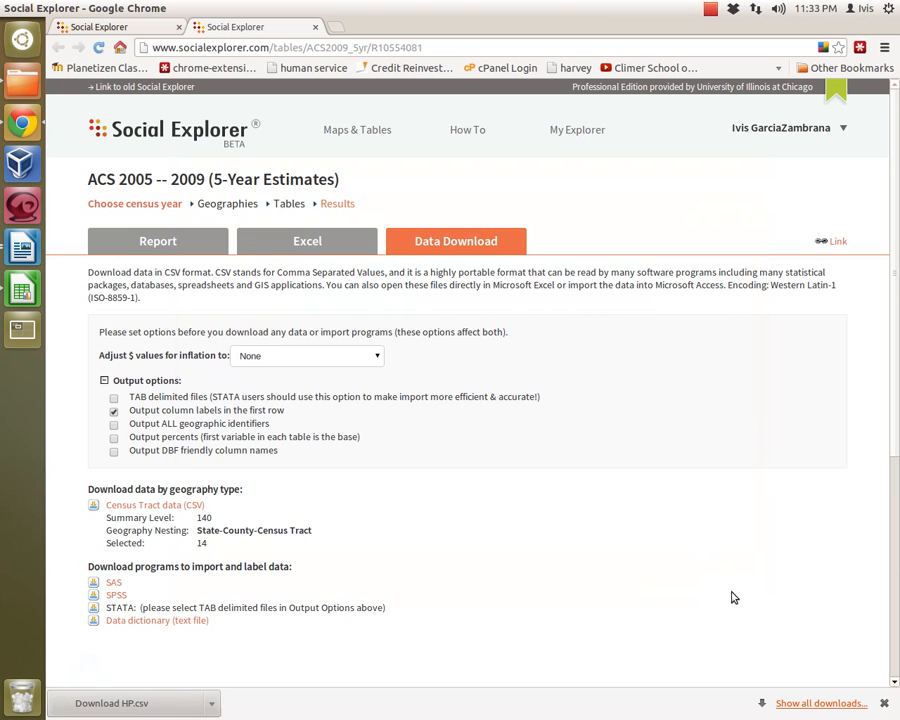
# Open Download HP.csv in LibreOffice Calc, importing it with comma, semicolon and space as separators.
pyautogui.click(156, 702)
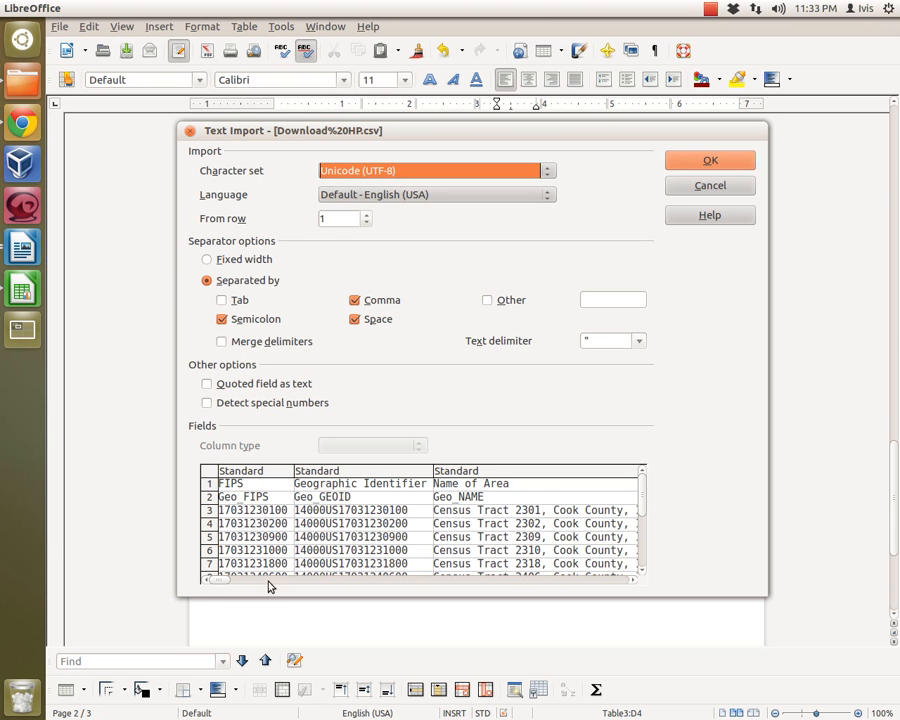
pyautogui.moveTo(219, 582); pyautogui.dragTo(321, 586)
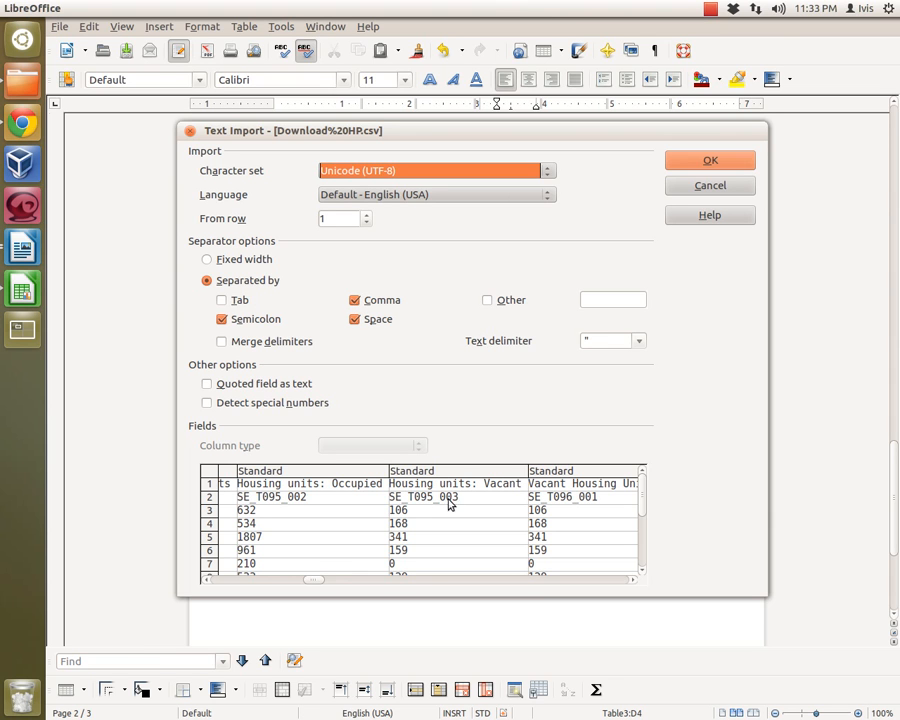
pyautogui.click(355, 300)
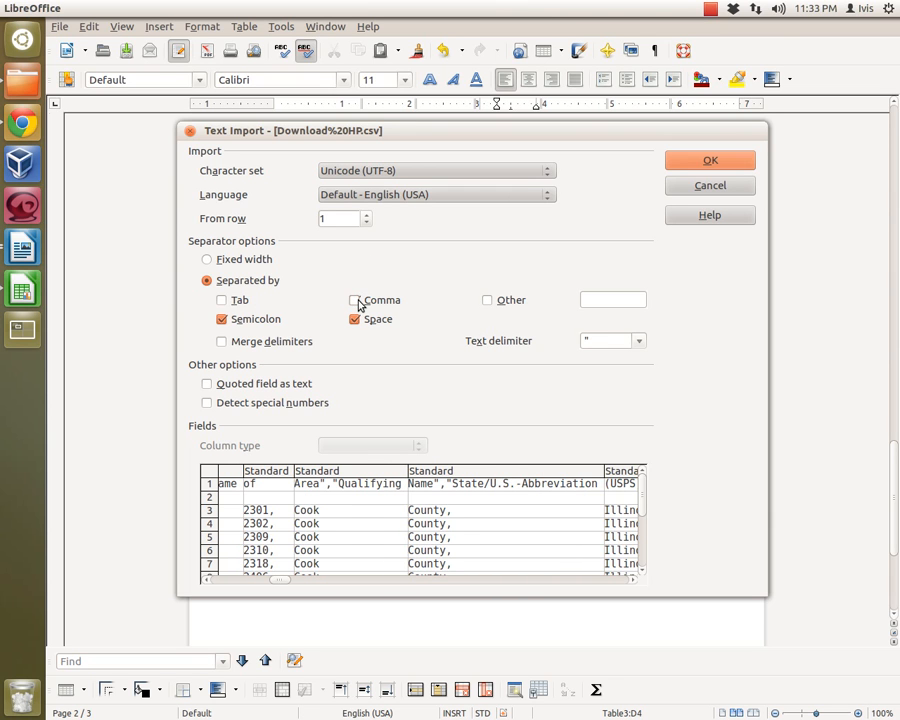
pyautogui.click(355, 300)
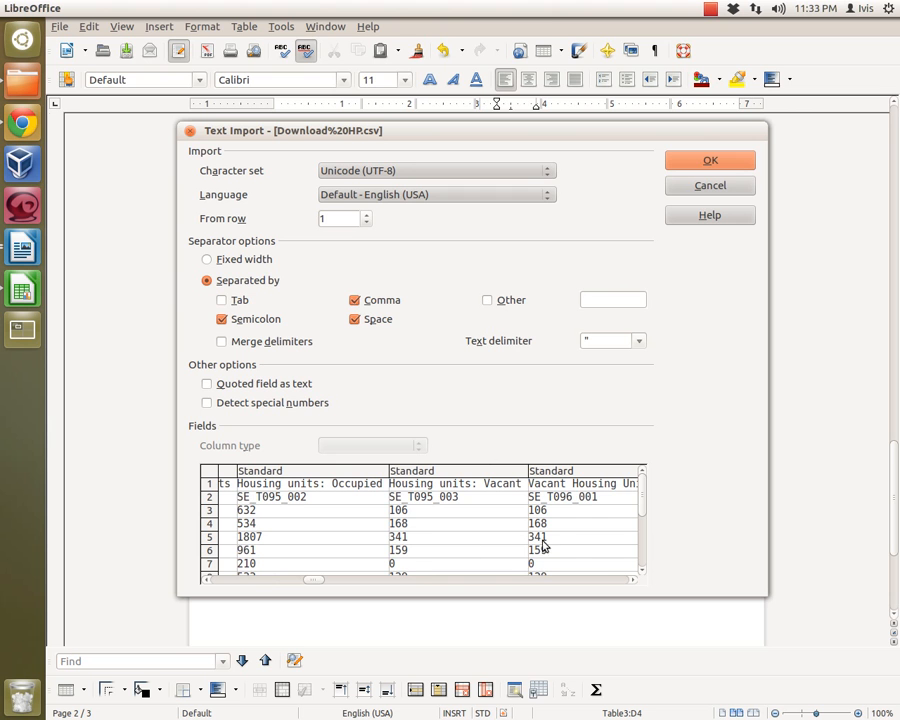
pyautogui.click(685, 168)
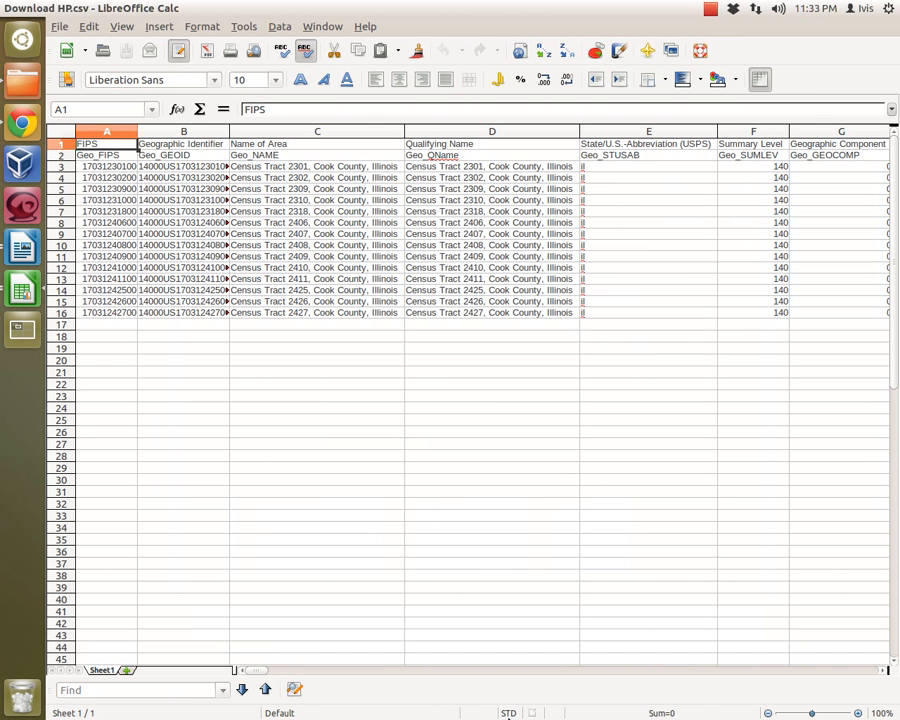
# Search Sheet1 for "median", continuing from the beginning of the sheet, to locate the owner-occupied housing units median value column.
pyautogui.hscroll(3, 262, 679)
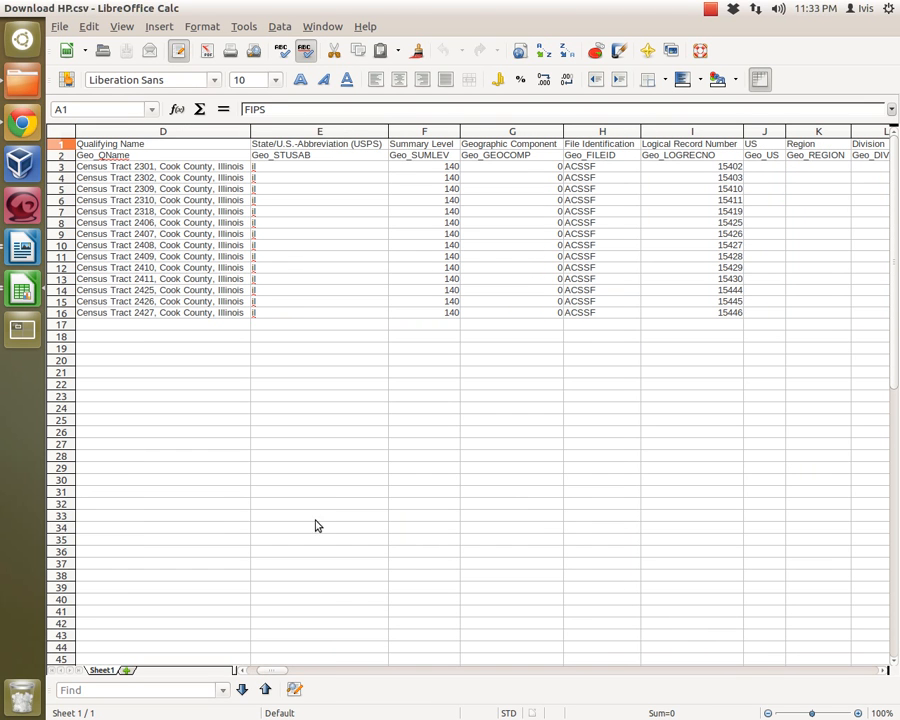
pyautogui.click(330, 516)
pyautogui.hotkey('ctrl', 'f')
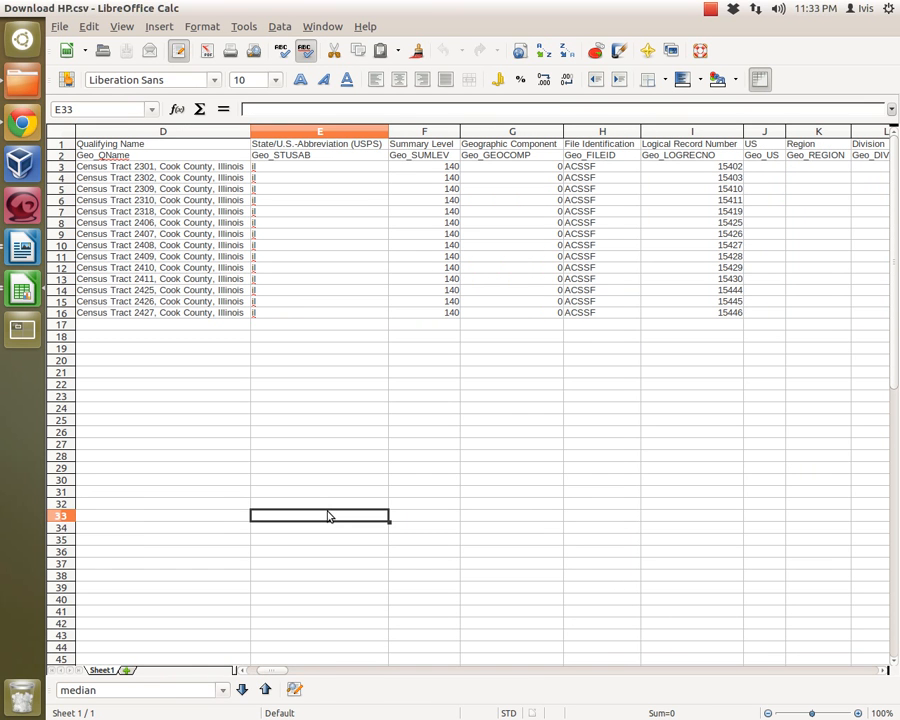
pyautogui.press('Return')
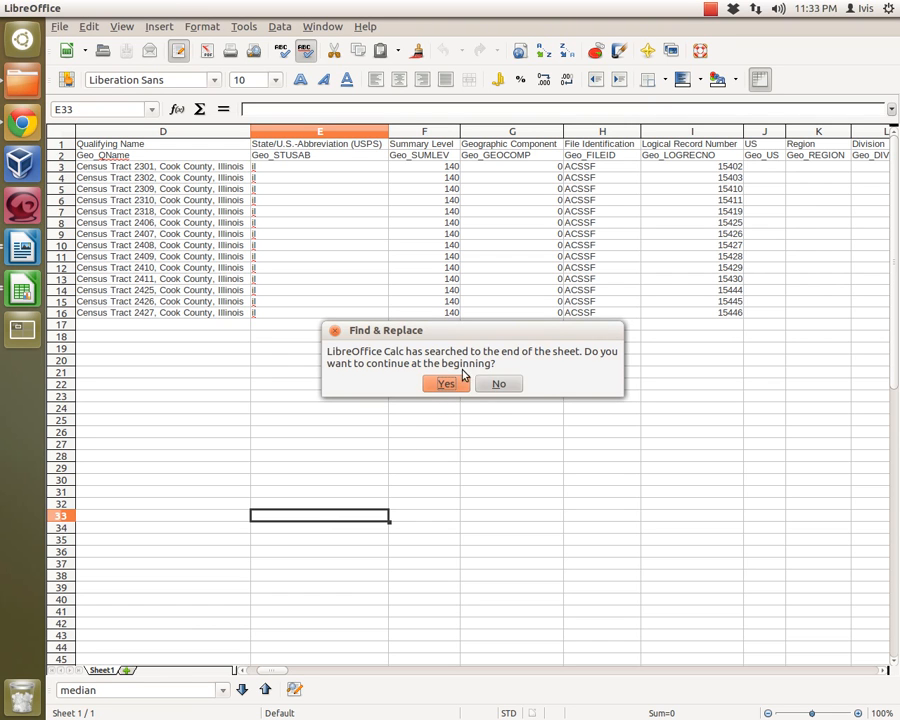
pyautogui.click(517, 386)
pyautogui.click(527, 371)
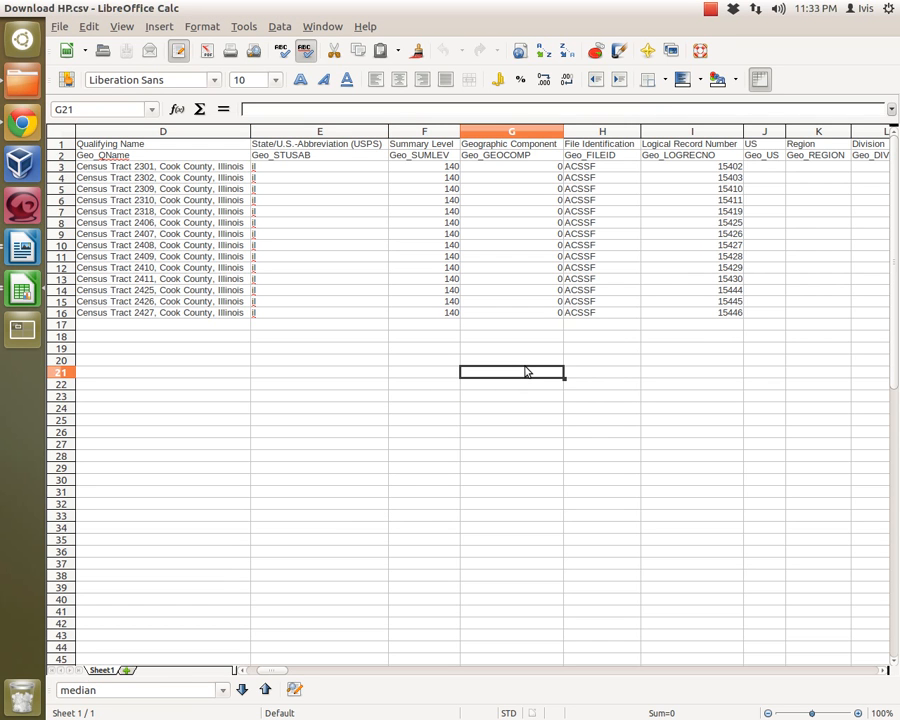
pyautogui.hotkey('ctrl', 'f')
pyautogui.click(133, 688)
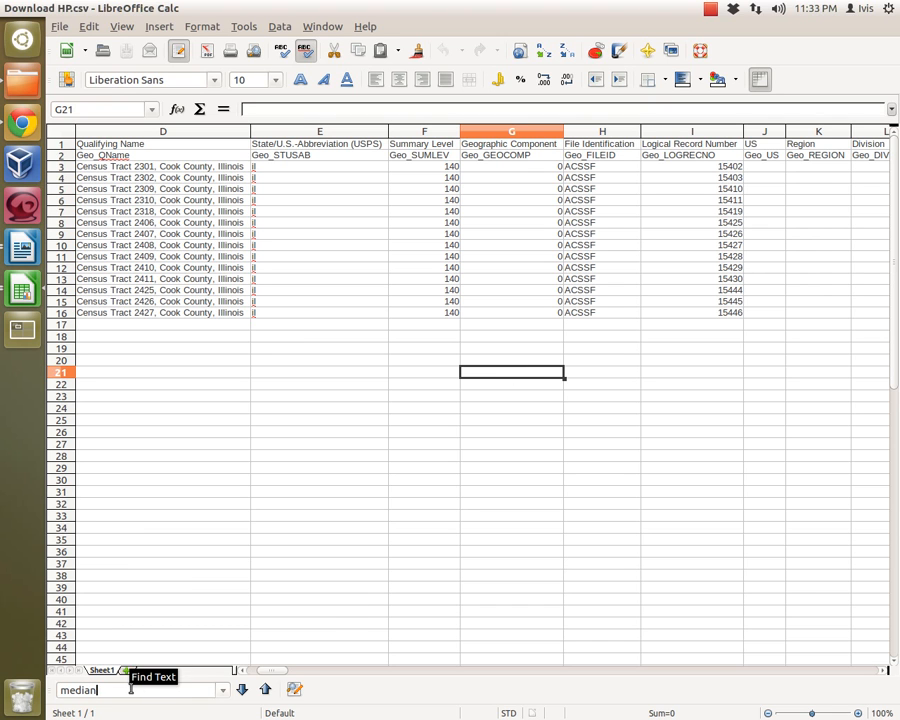
pyautogui.click(241, 690)
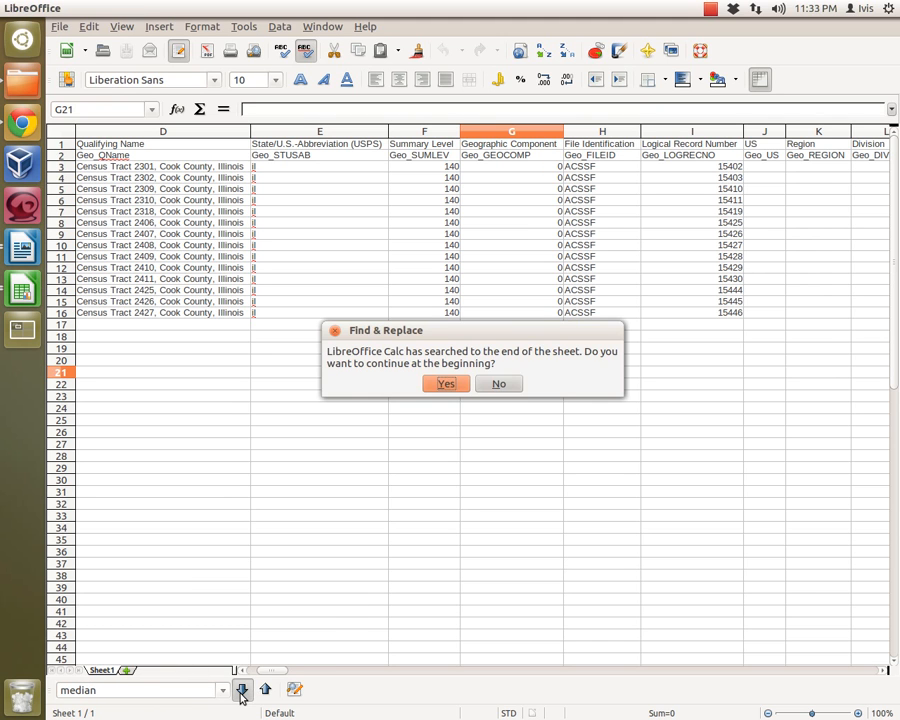
pyautogui.click(447, 384)
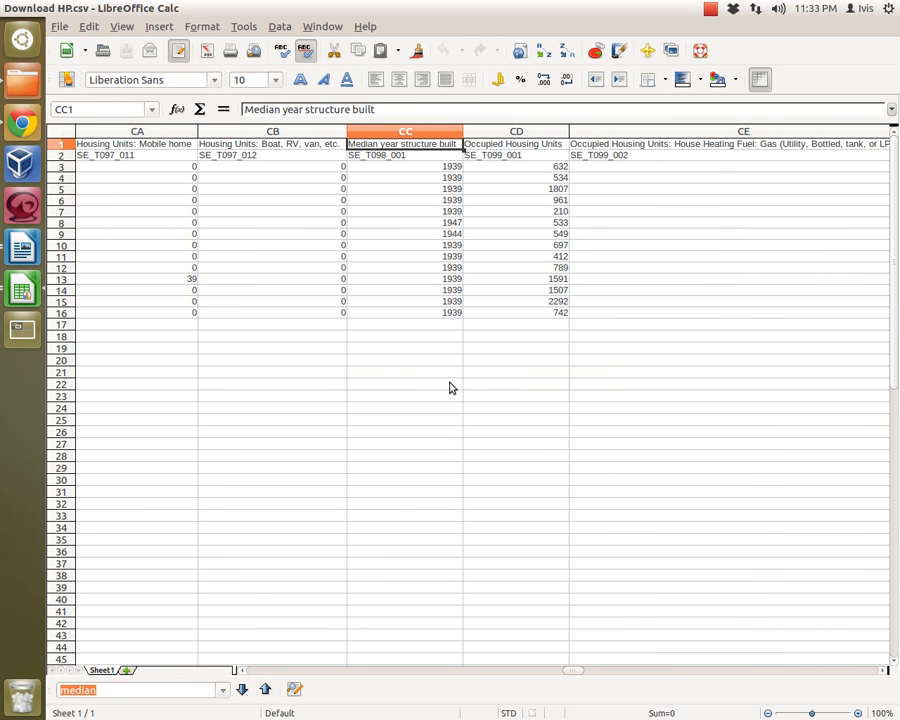
pyautogui.click(242, 692)
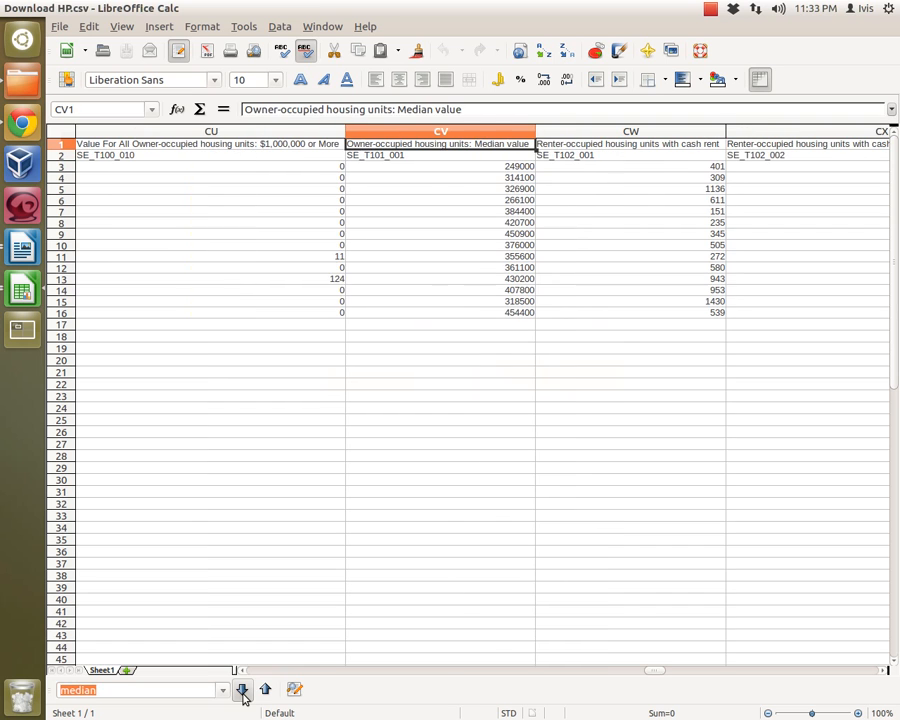
# Copy the owner-occupied housing median value column, CV1:CV16, and add a new sheet to the workbook.
pyautogui.click(391, 365)
pyautogui.click(406, 146)
pyautogui.moveTo(415, 146); pyautogui.dragTo(418, 313)
pyautogui.rightClick(424, 292)
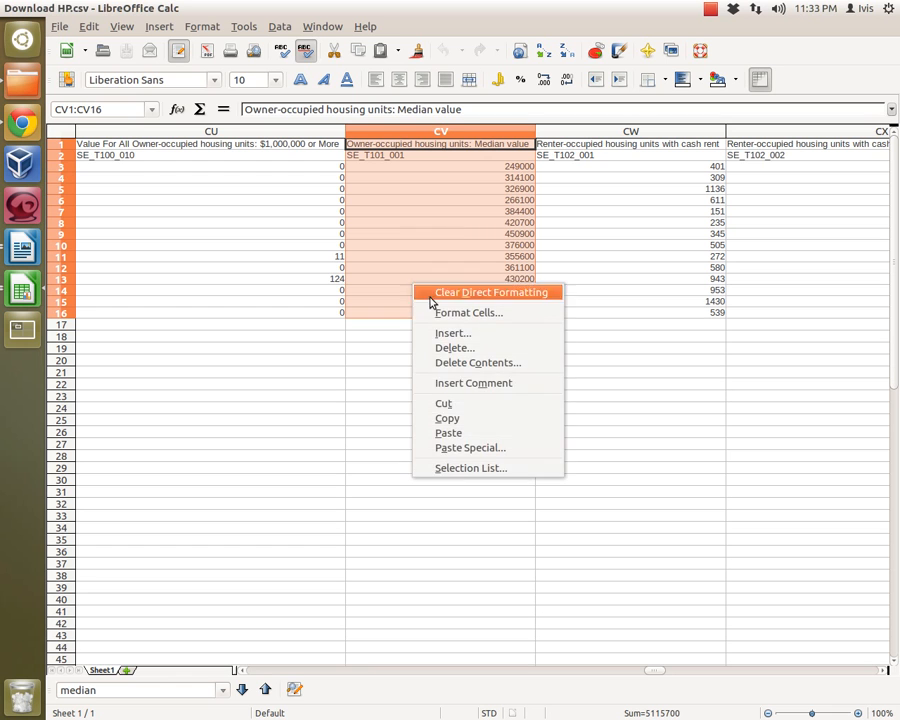
pyautogui.click(446, 421)
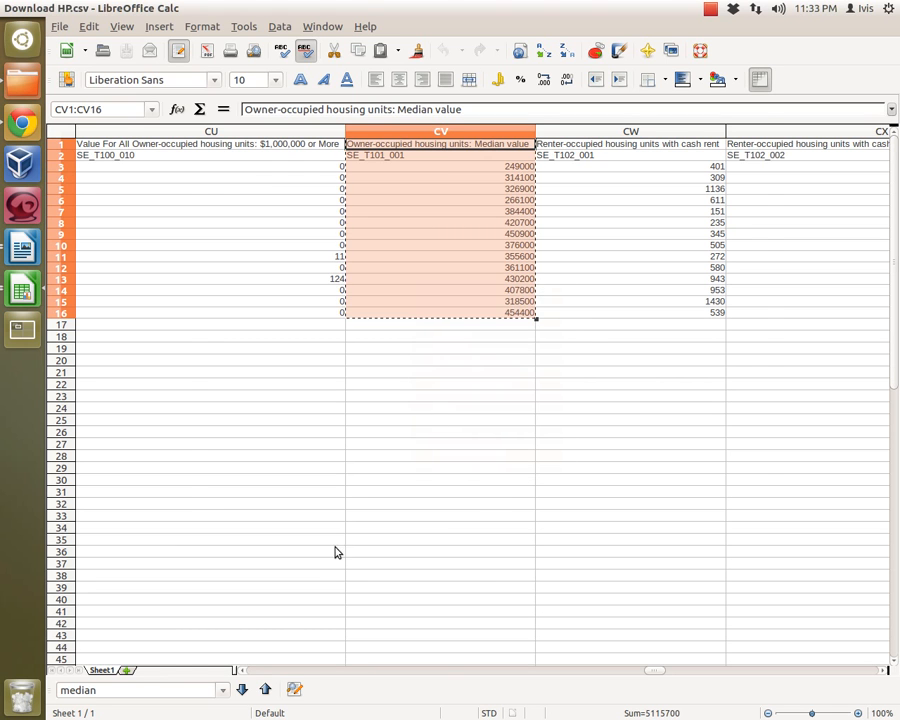
pyautogui.click(134, 673)
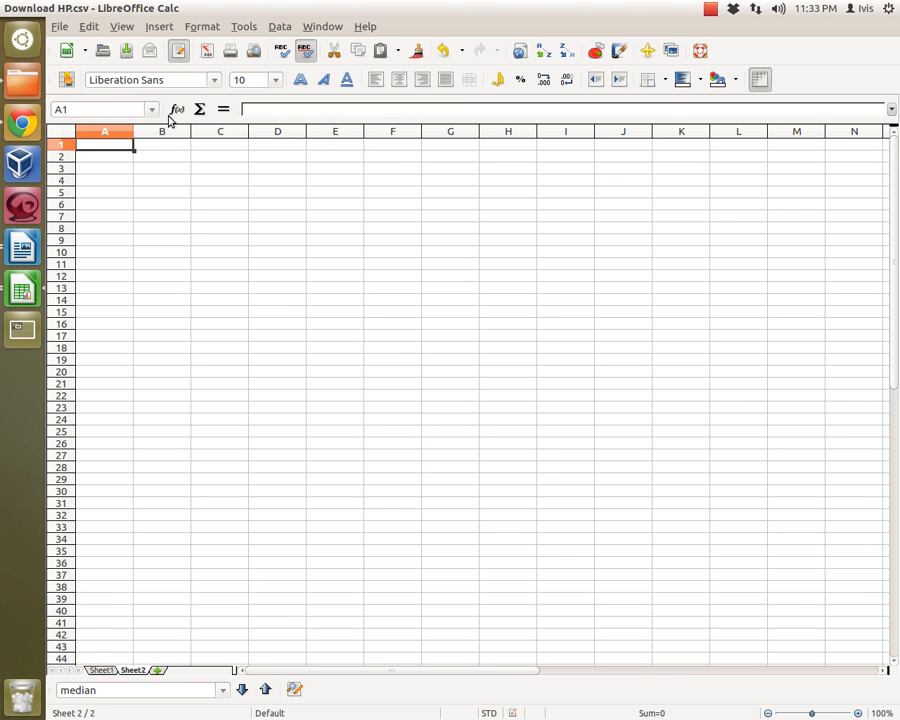
# Try to paste the copied median value column into Sheet2 at cell B1.
pyautogui.click(167, 143)
pyautogui.rightClick(167, 145)
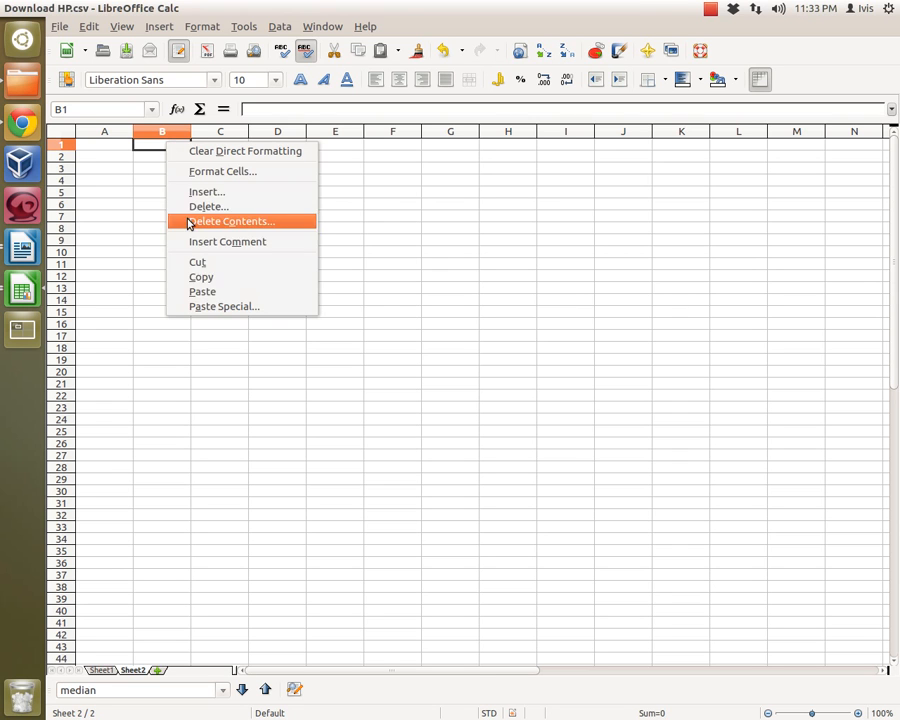
pyautogui.click(212, 279)
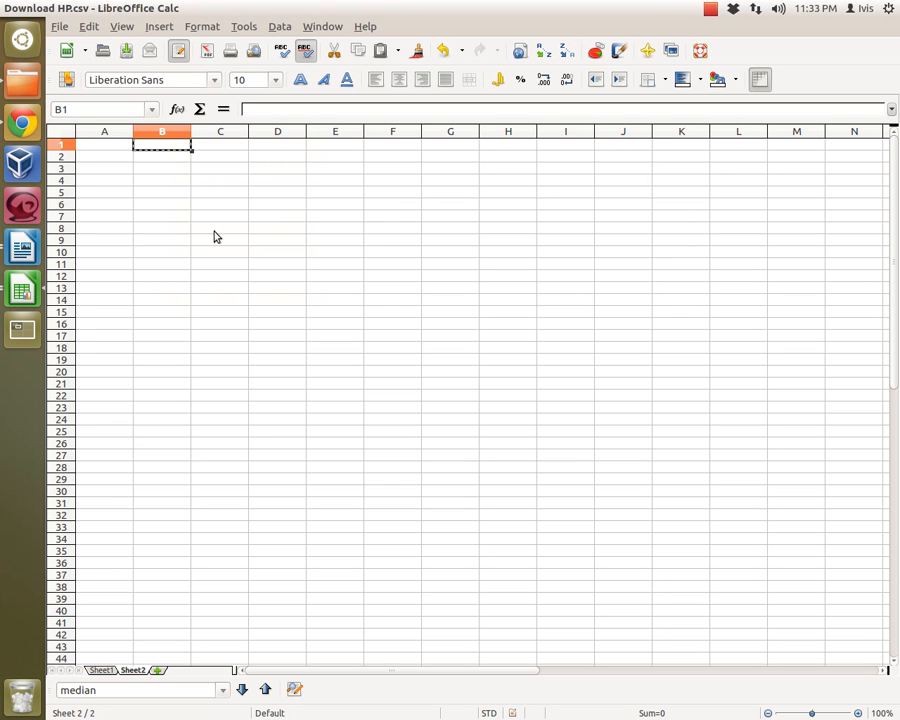
pyautogui.rightClick(177, 147)
pyautogui.click(203, 292)
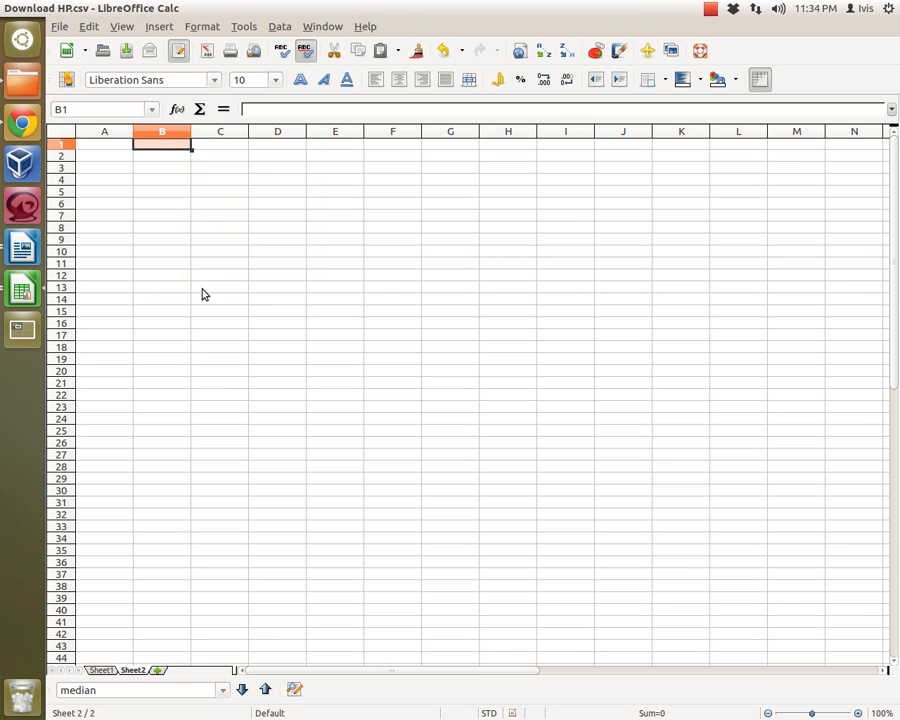
pyautogui.click(160, 147)
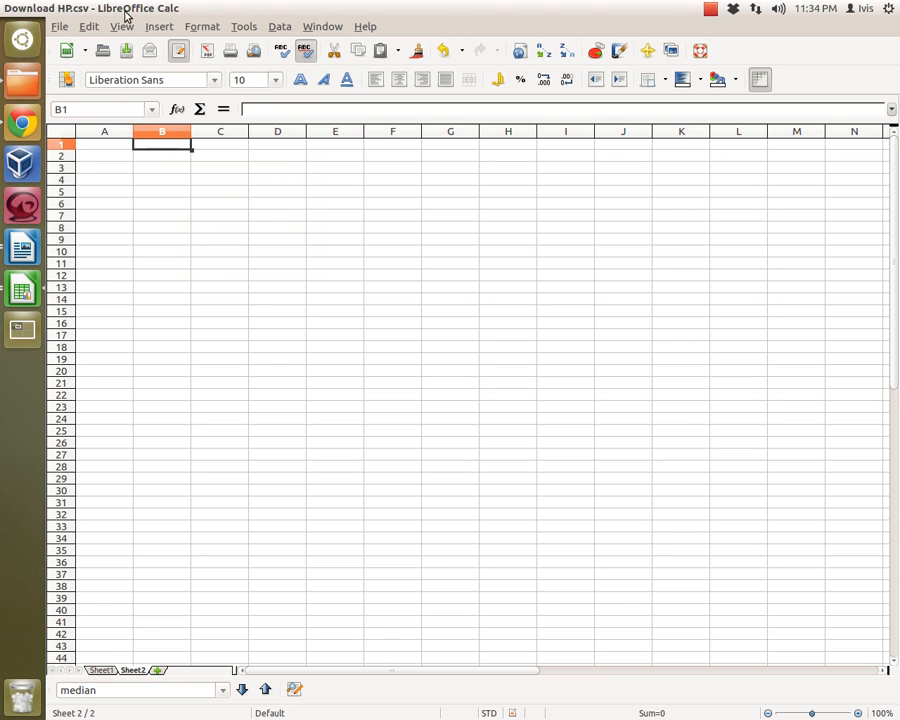
pyautogui.click(90, 26)
pyautogui.click(128, 125)
pyautogui.click(244, 287)
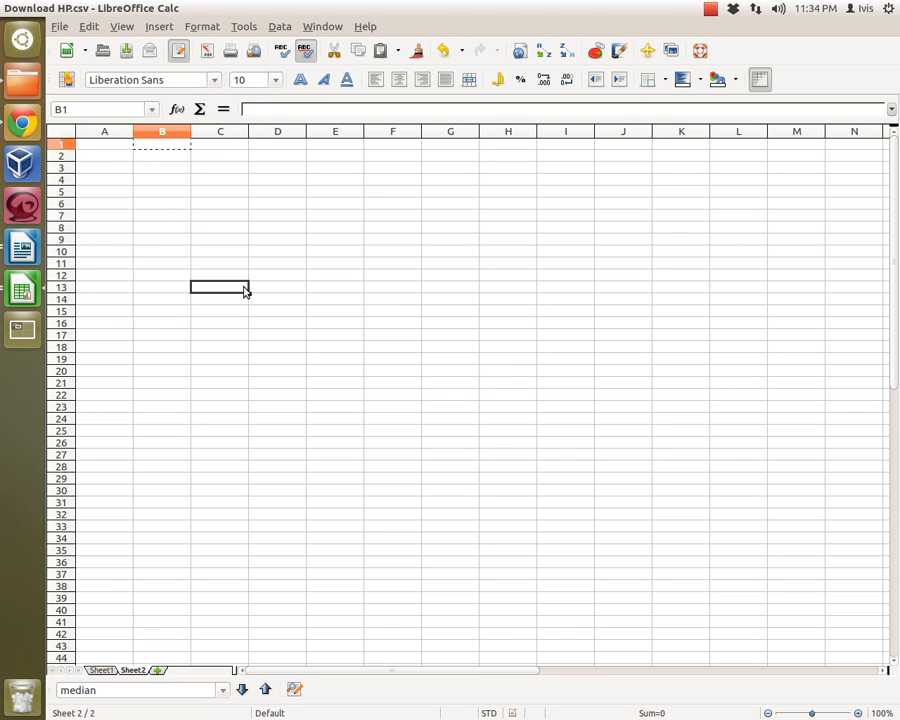
# Copy the owner-occupied median value cells CV1:CV16 from Sheet1 and paste them into Sheet2 starting at C1.
pyautogui.click(104, 668)
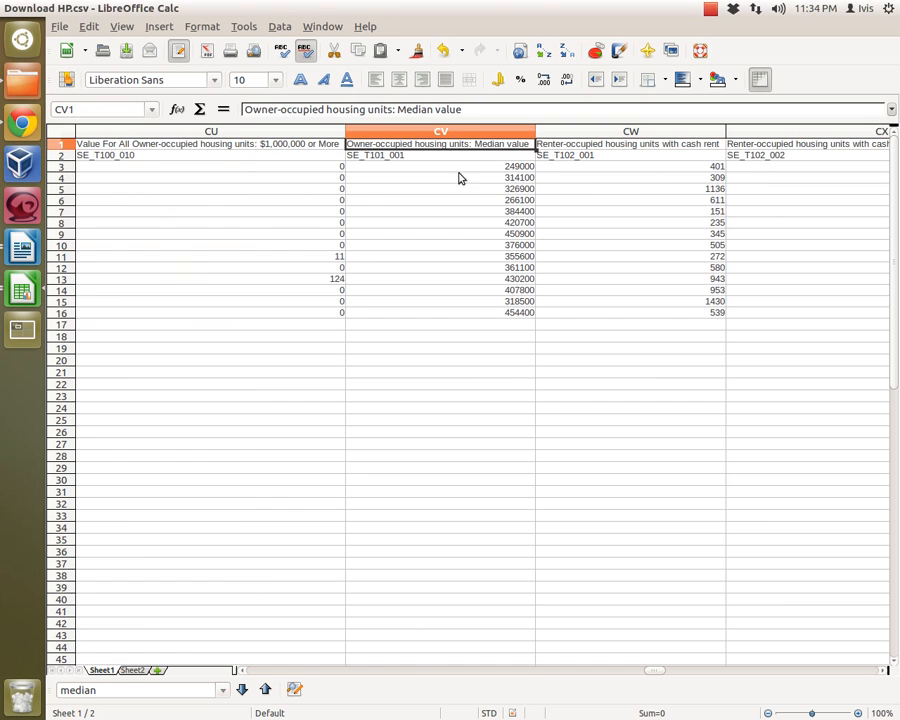
pyautogui.moveTo(459, 150); pyautogui.dragTo(485, 313)
pyautogui.rightClick(462, 276)
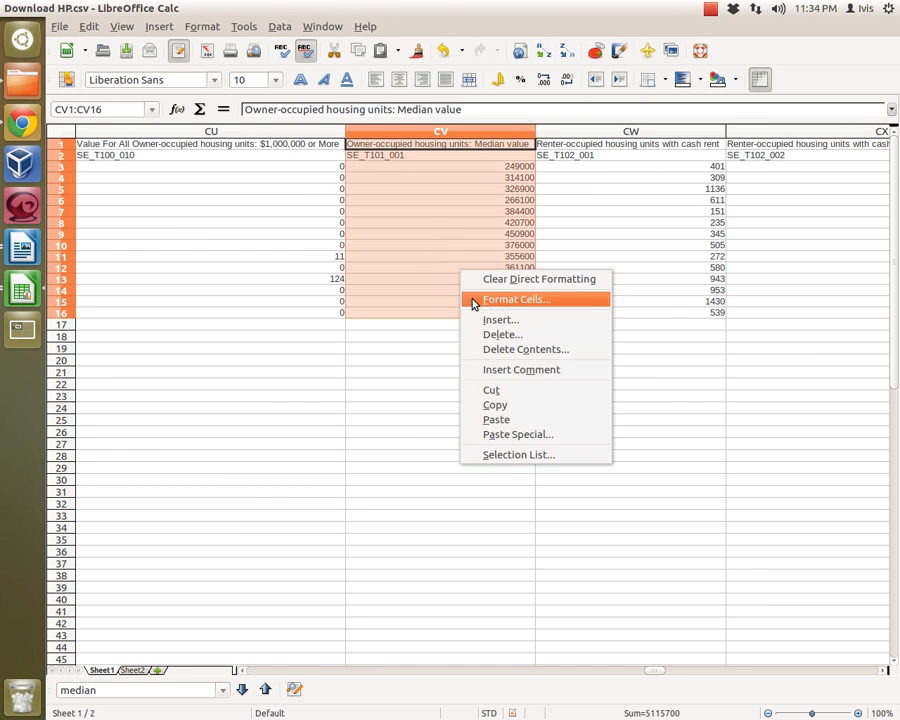
pyautogui.click(472, 404)
pyautogui.click(136, 670)
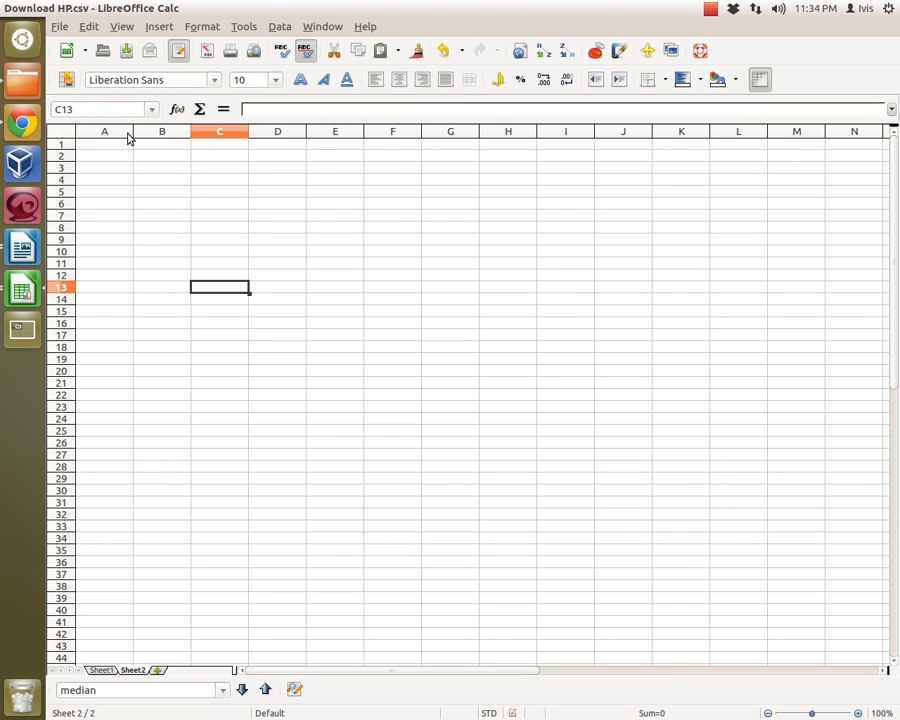
pyautogui.rightClick(223, 149)
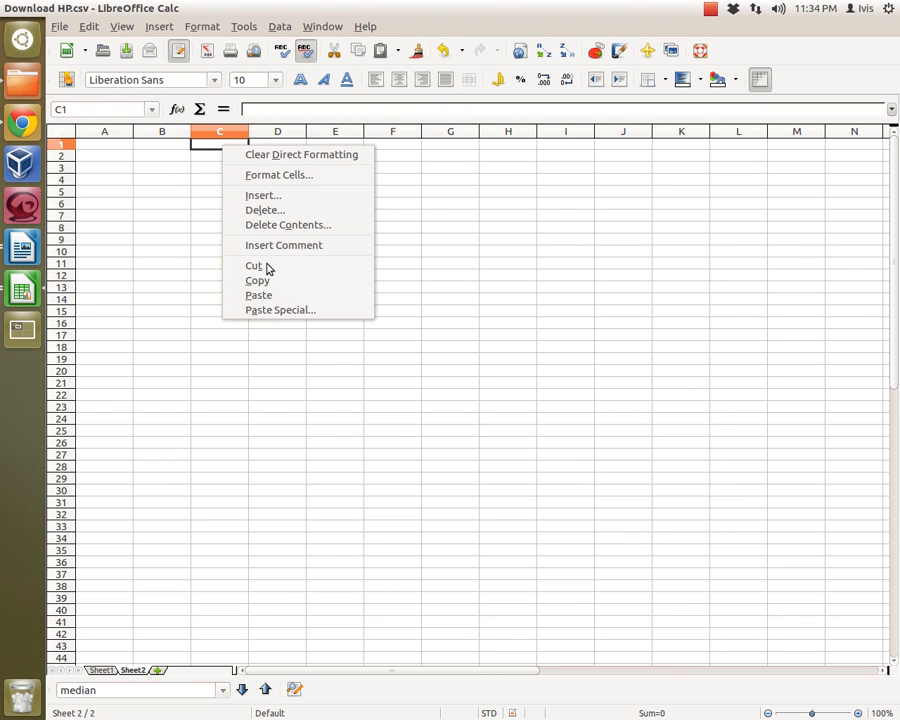
pyautogui.click(243, 299)
pyautogui.click(330, 290)
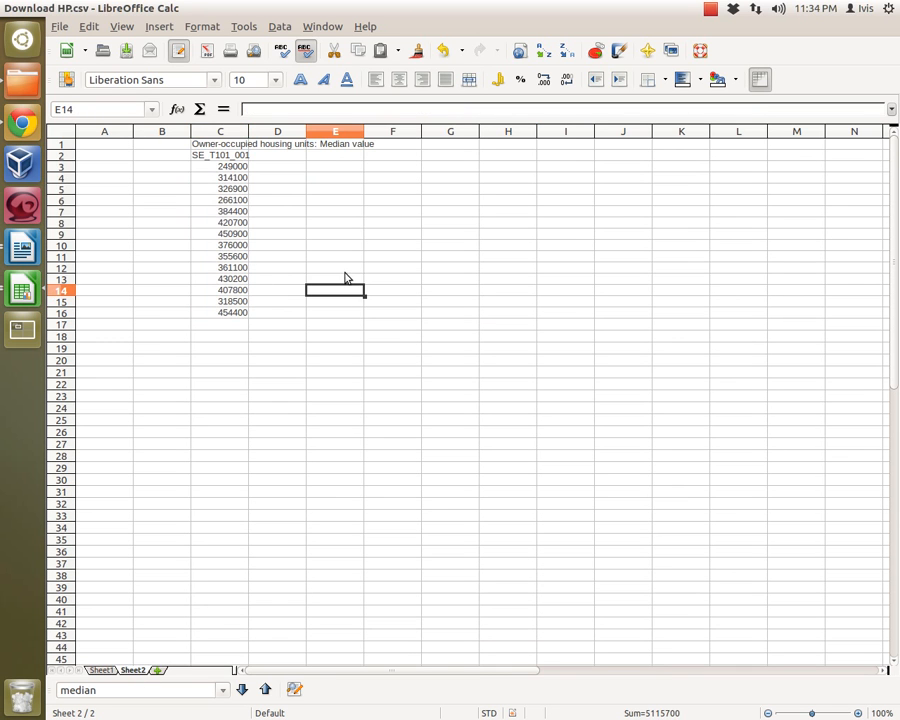
# Copy the first Total Population column, BB1:BB16, in Sheet1.
pyautogui.click(101, 670)
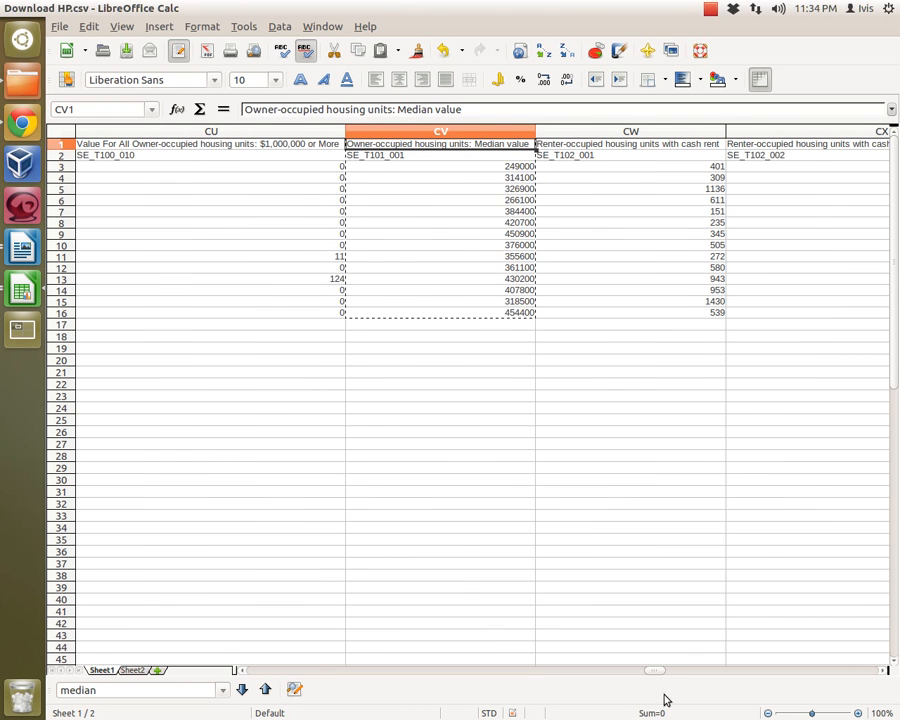
pyautogui.moveTo(651, 671); pyautogui.dragTo(468, 700)
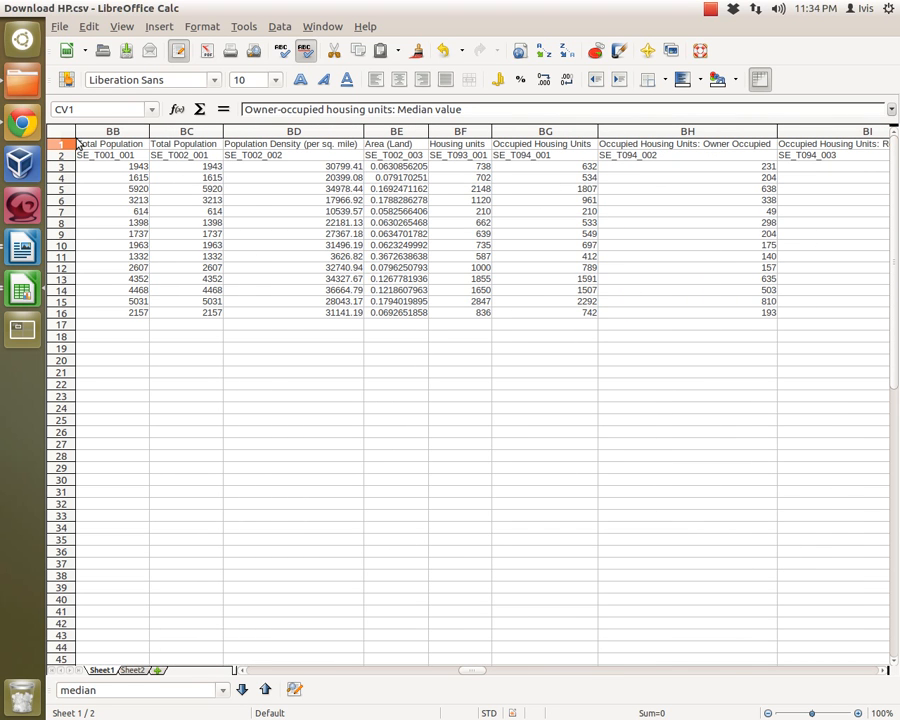
pyautogui.moveTo(118, 148); pyautogui.dragTo(124, 295)
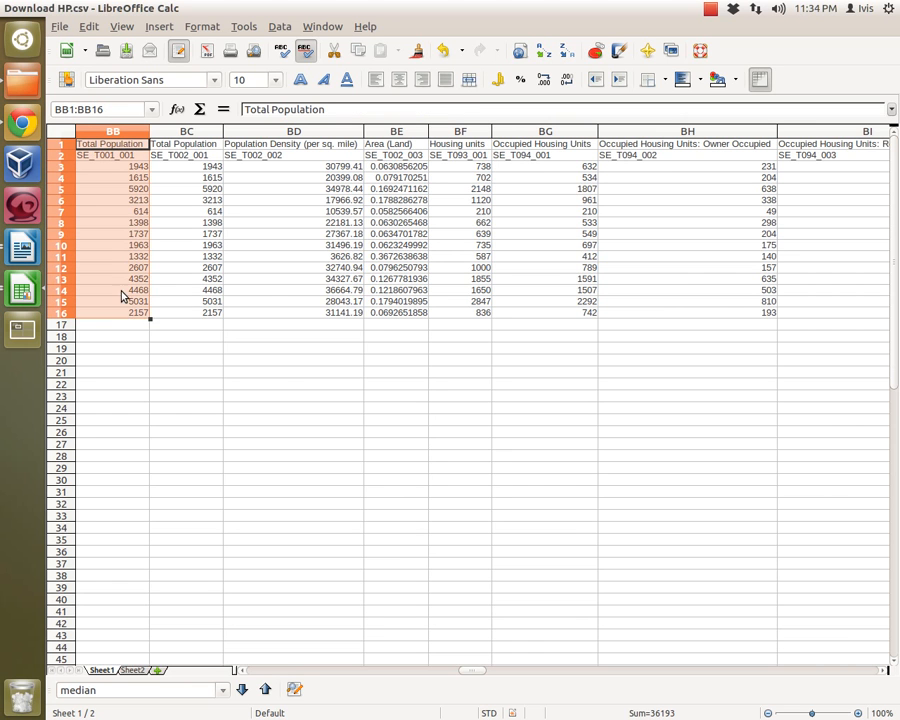
pyautogui.rightClick(123, 292)
pyautogui.click(165, 428)
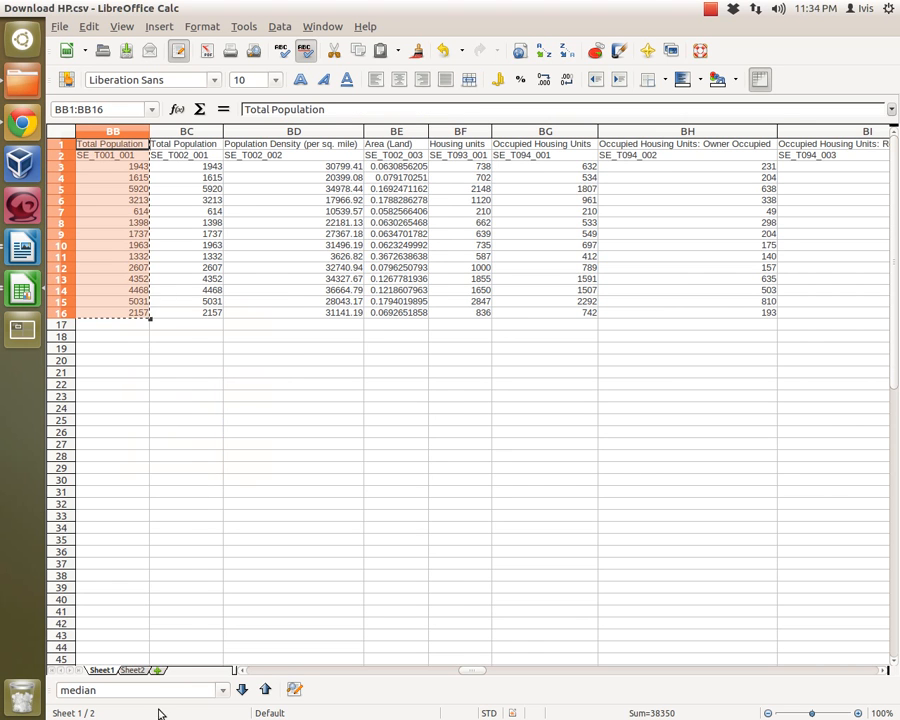
# Paste the population column into Sheet2 starting at B1, and widen columns B and C.
pyautogui.click(133, 670)
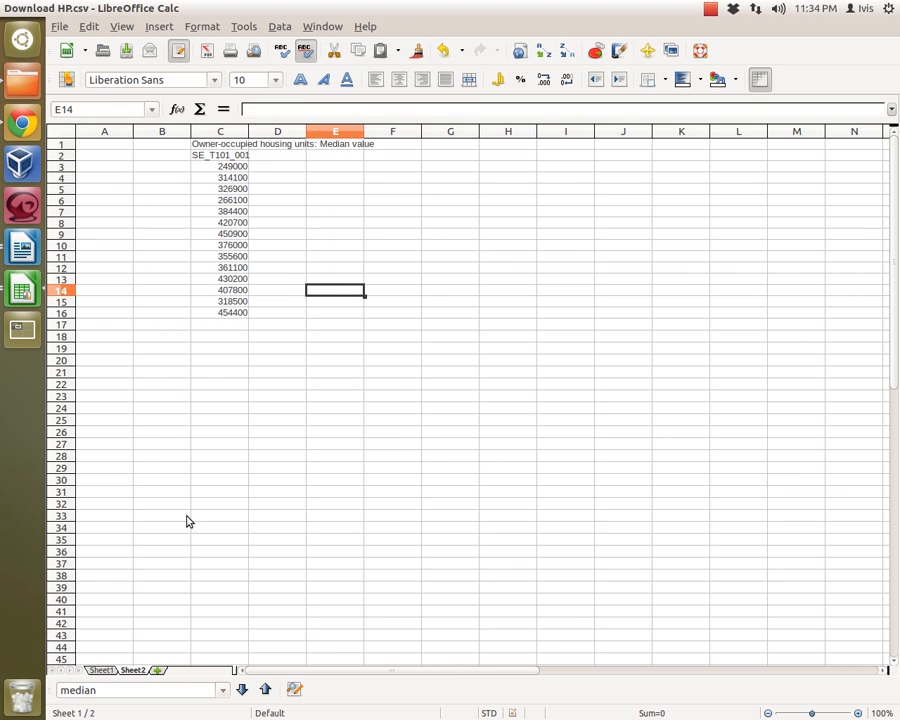
pyautogui.click(157, 157)
pyautogui.rightClick(157, 158)
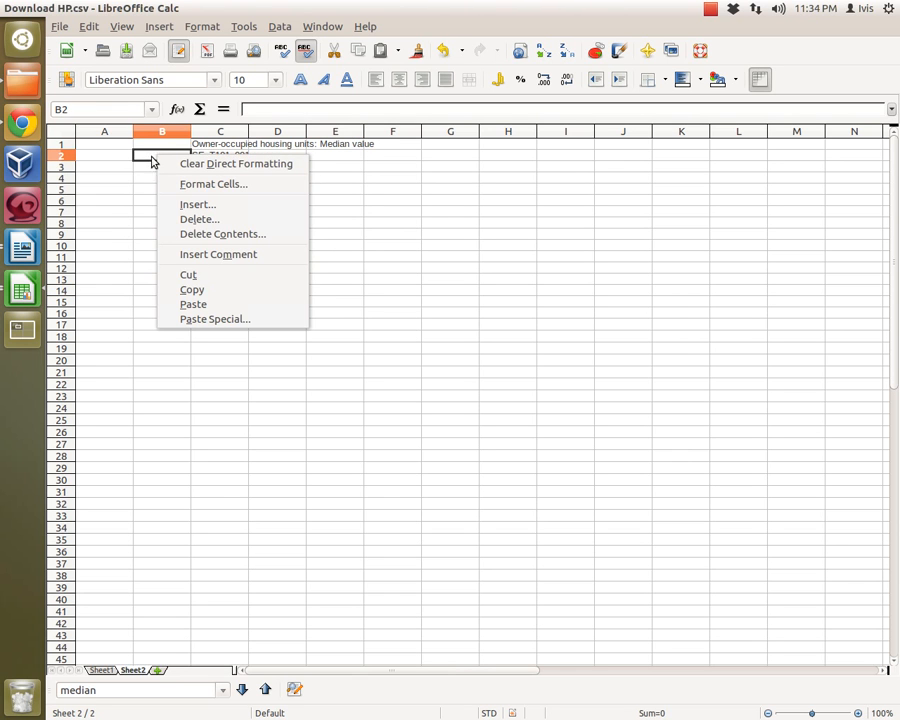
pyautogui.rightClick(149, 147)
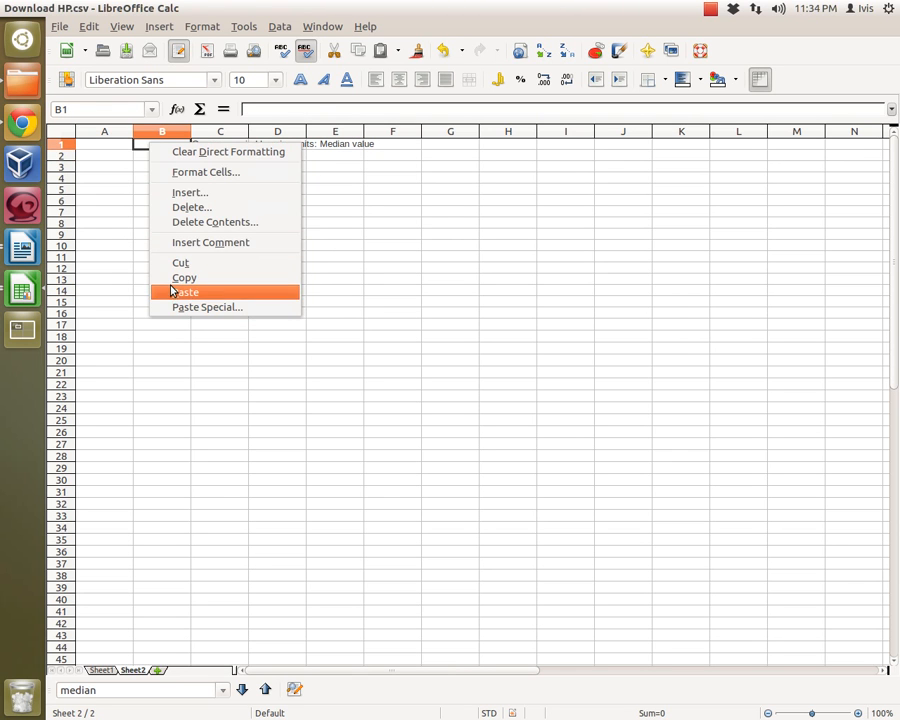
pyautogui.click(173, 292)
pyautogui.click(256, 312)
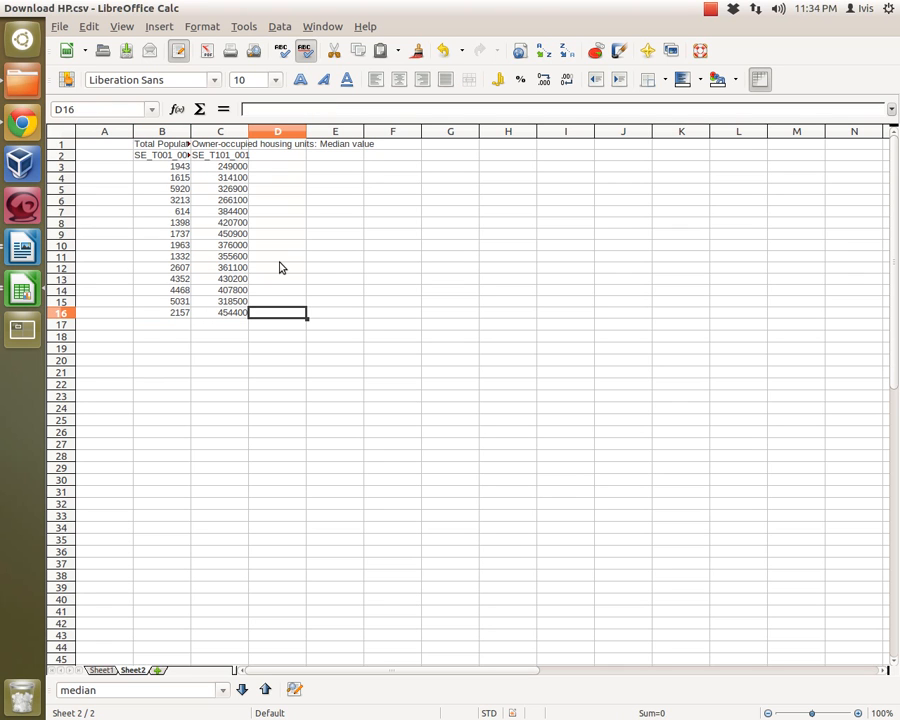
pyautogui.moveTo(190, 131); pyautogui.dragTo(235, 131)
pyautogui.moveTo(298, 133); pyautogui.dragTo(351, 132)
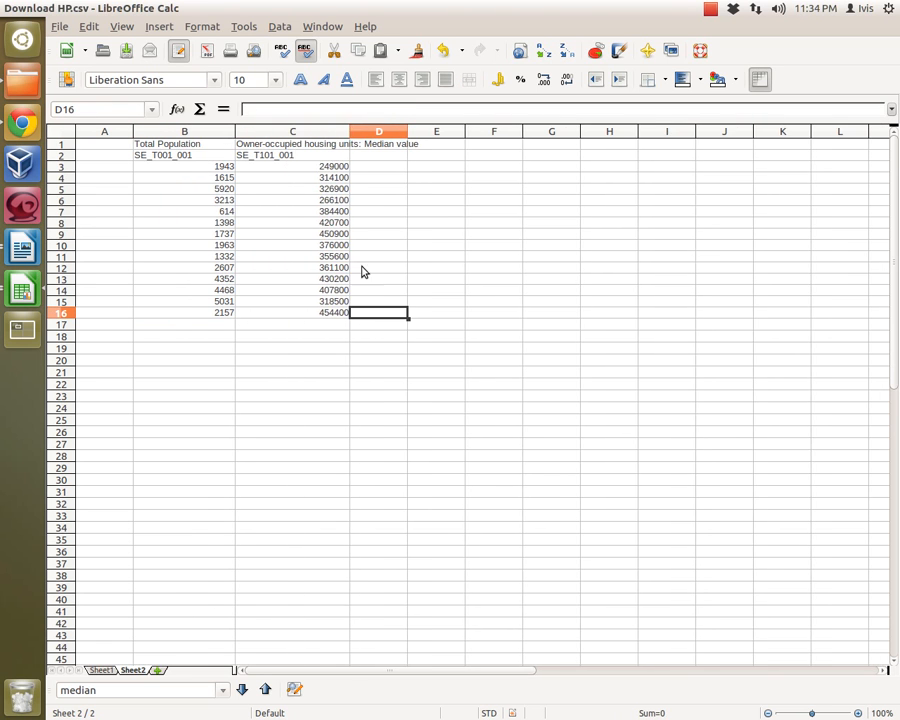
pyautogui.click(101, 669)
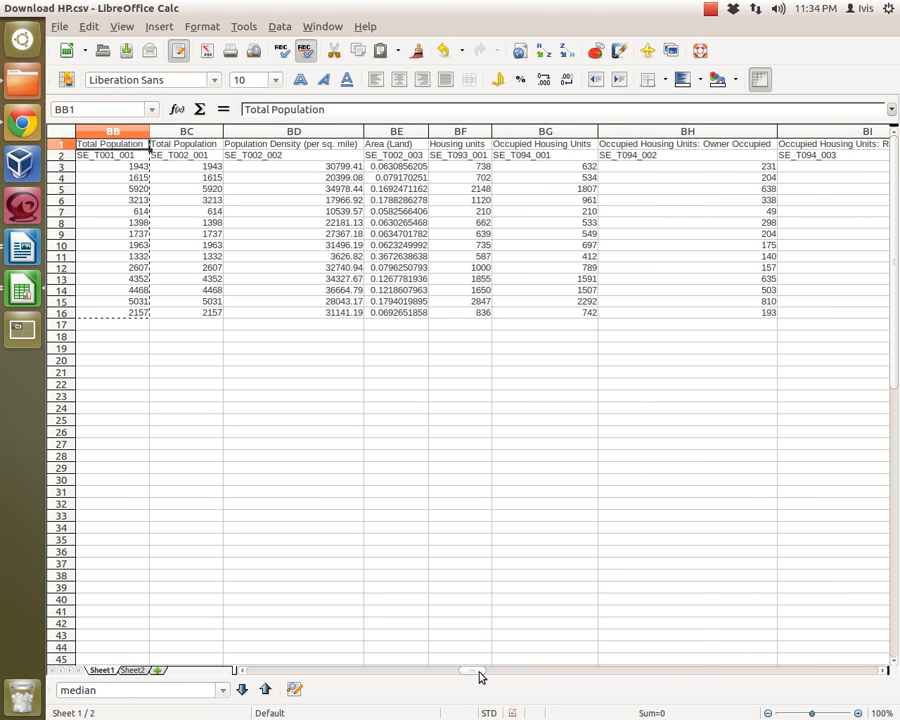
pyautogui.moveTo(478, 676); pyautogui.dragTo(485, 676)
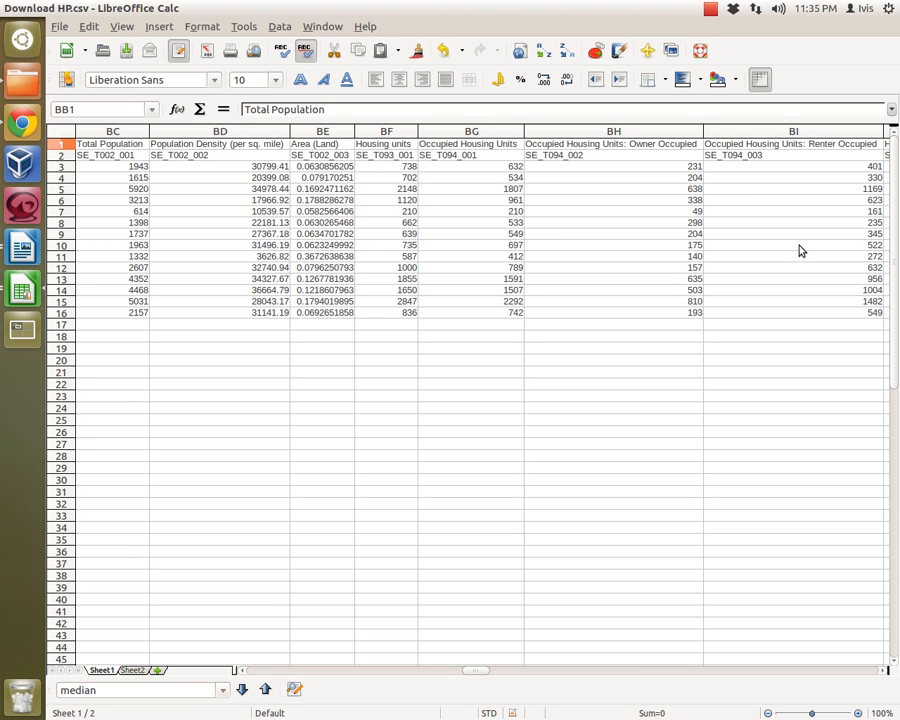
pyautogui.click(134, 670)
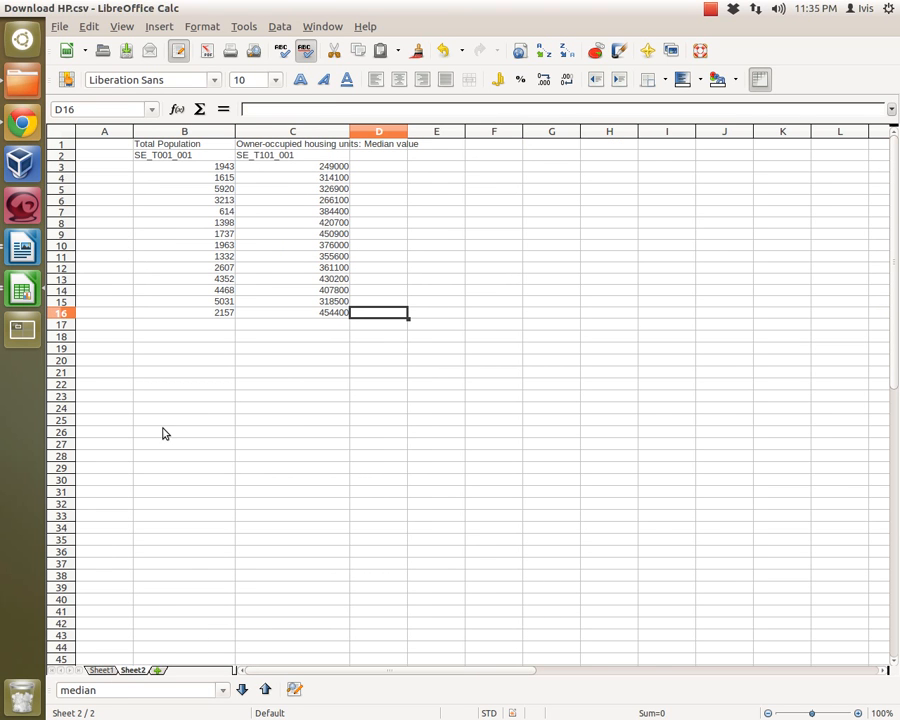
# Multiply the first tract's total population by its median value in Sheet2 cell D3 with the formula =B3*C3.
pyautogui.click(395, 168)
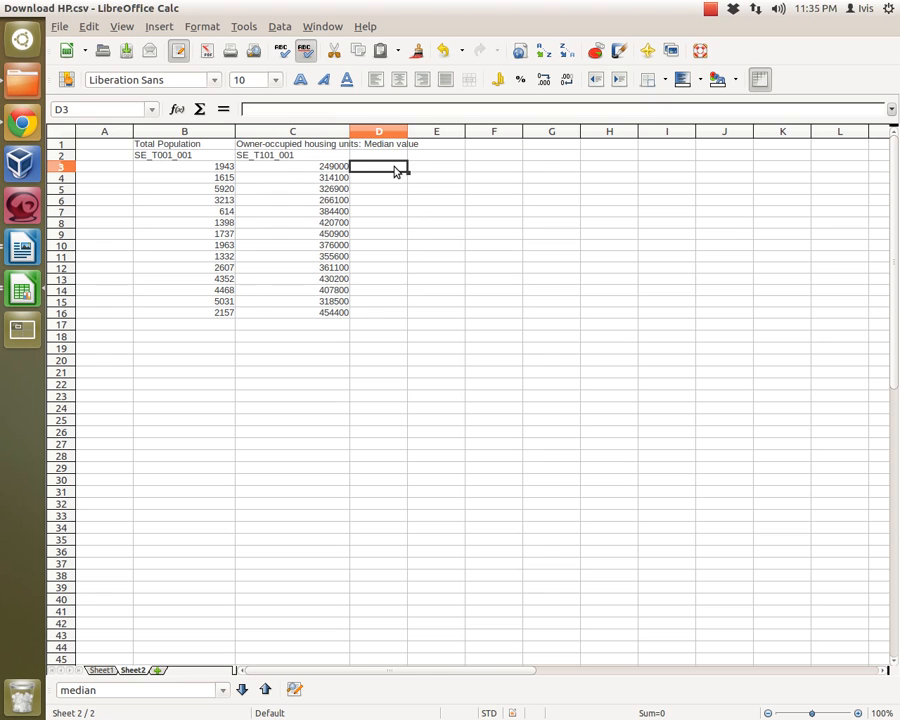
pyautogui.write('=')
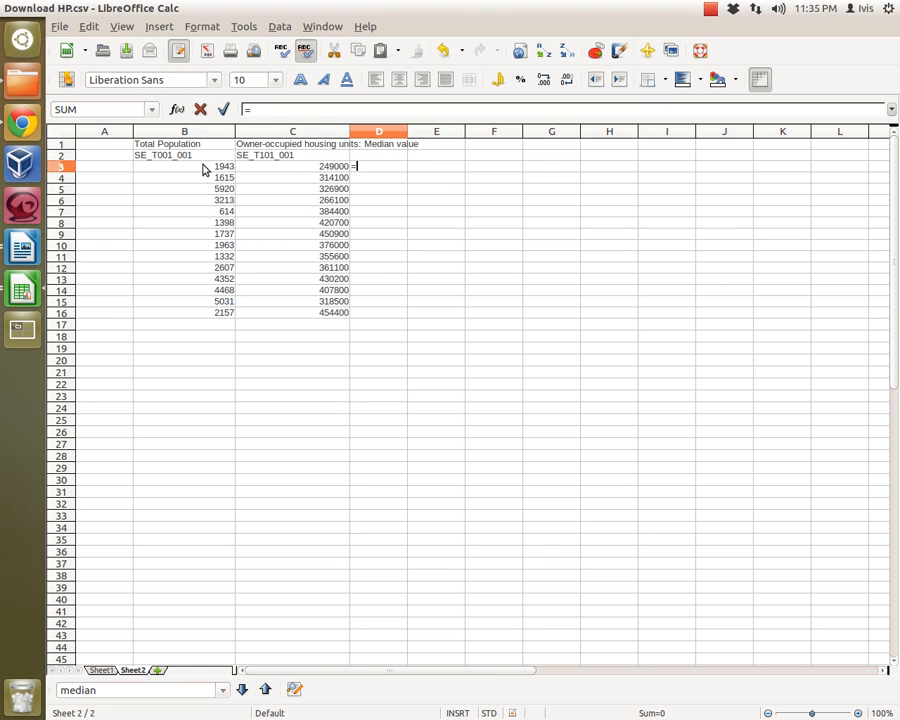
pyautogui.click(203, 168)
pyautogui.click(376, 166)
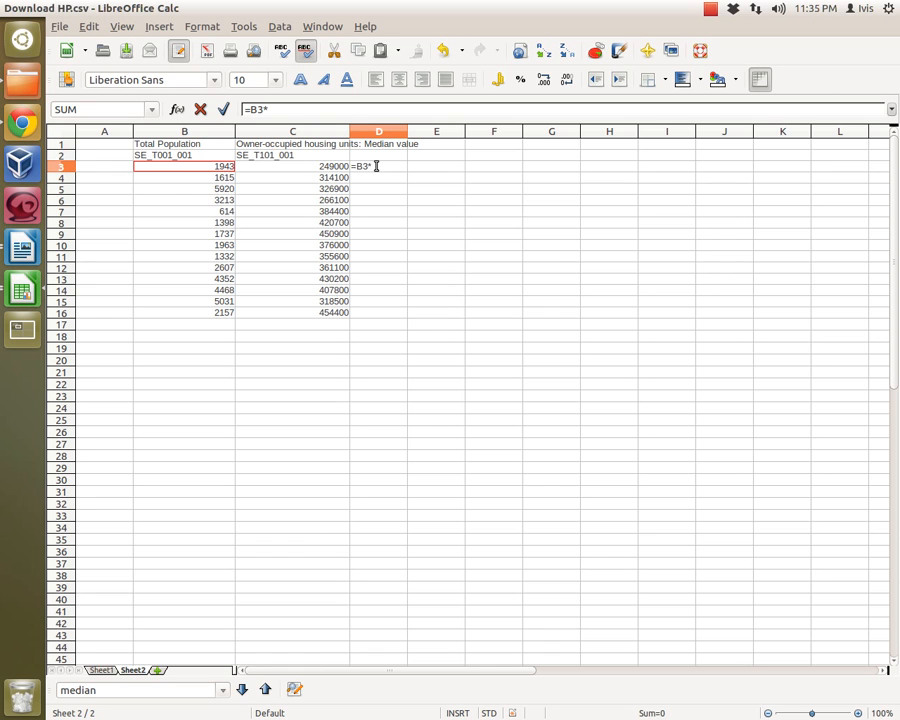
pyautogui.click(322, 169)
pyautogui.press('Return')
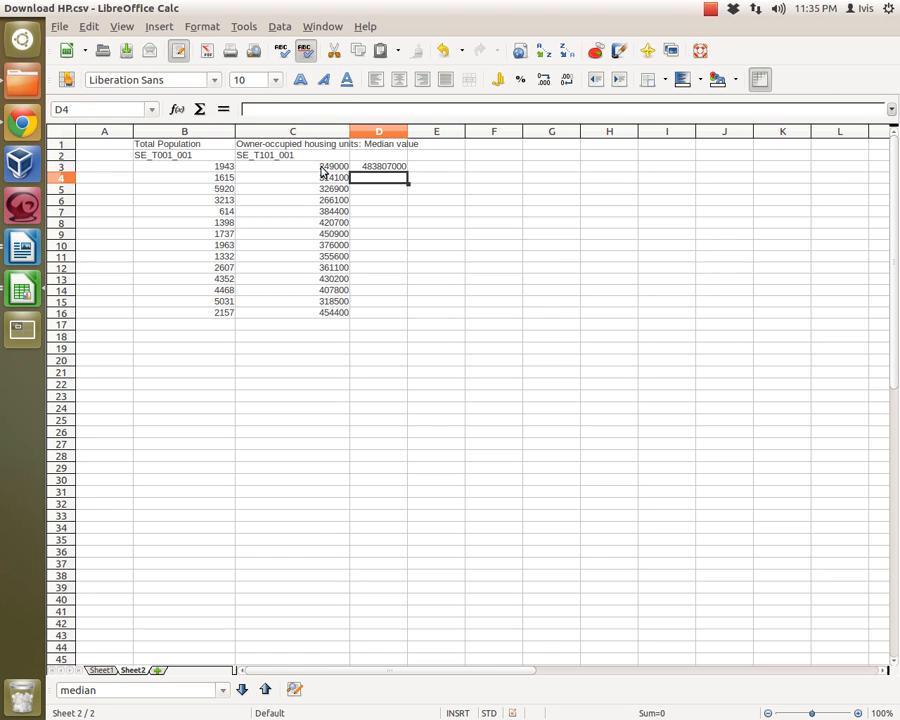
# Enter the heading "Aggregate Number" in D2 and fill the D3 formula down through D16.
pyautogui.click(399, 157)
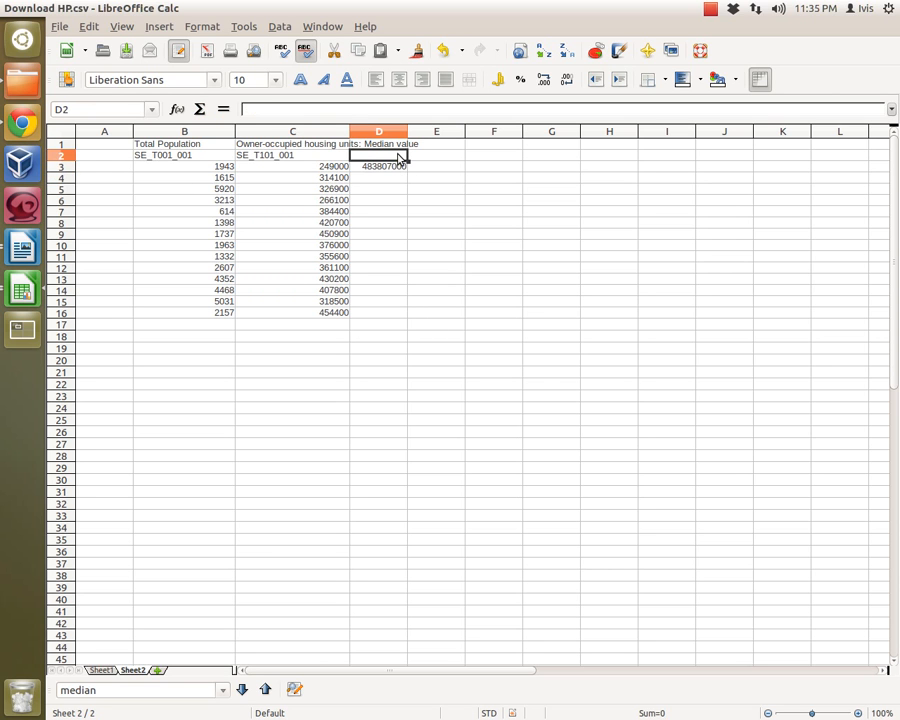
pyautogui.write('Aggregate Number')
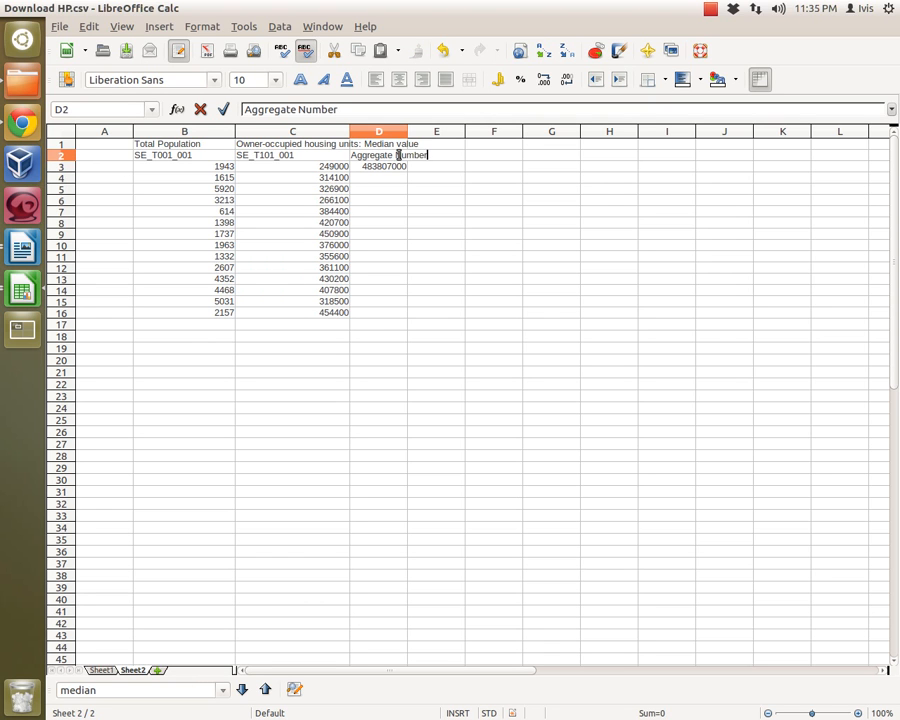
pyautogui.click(478, 245)
pyautogui.click(404, 168)
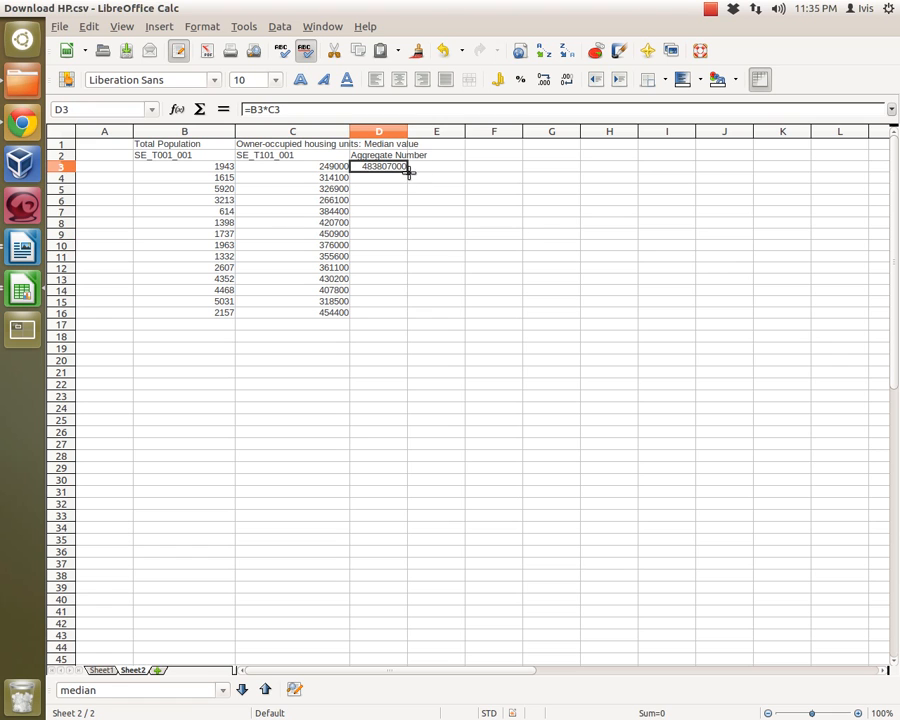
pyautogui.moveTo(409, 173); pyautogui.dragTo(408, 316)
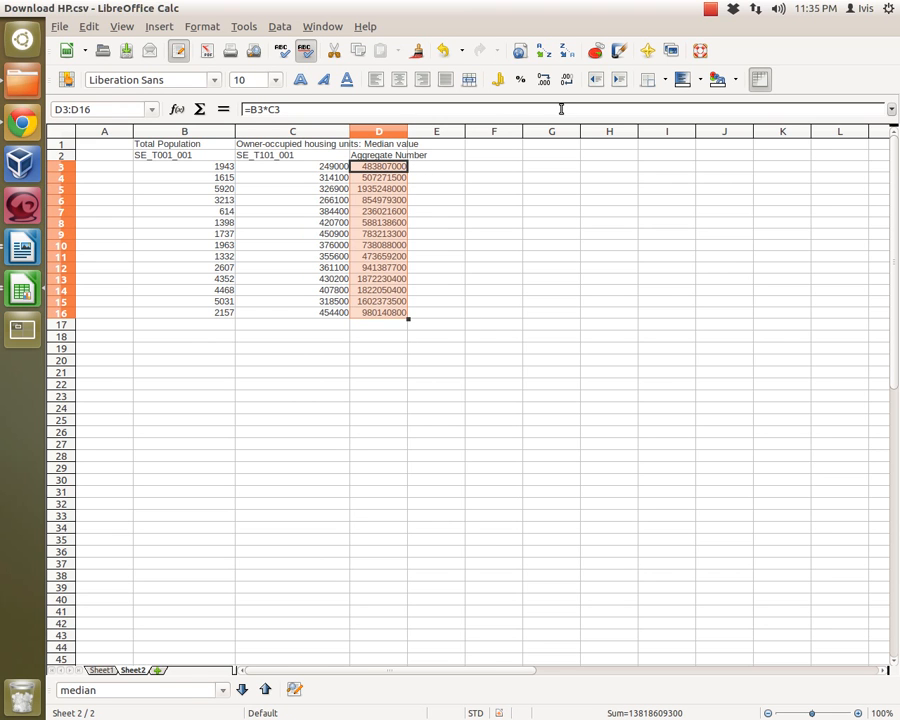
# Sum the aggregate numbers D3:D16 in D17 and the total population B3:B16 in B17.
pyautogui.click(199, 109)
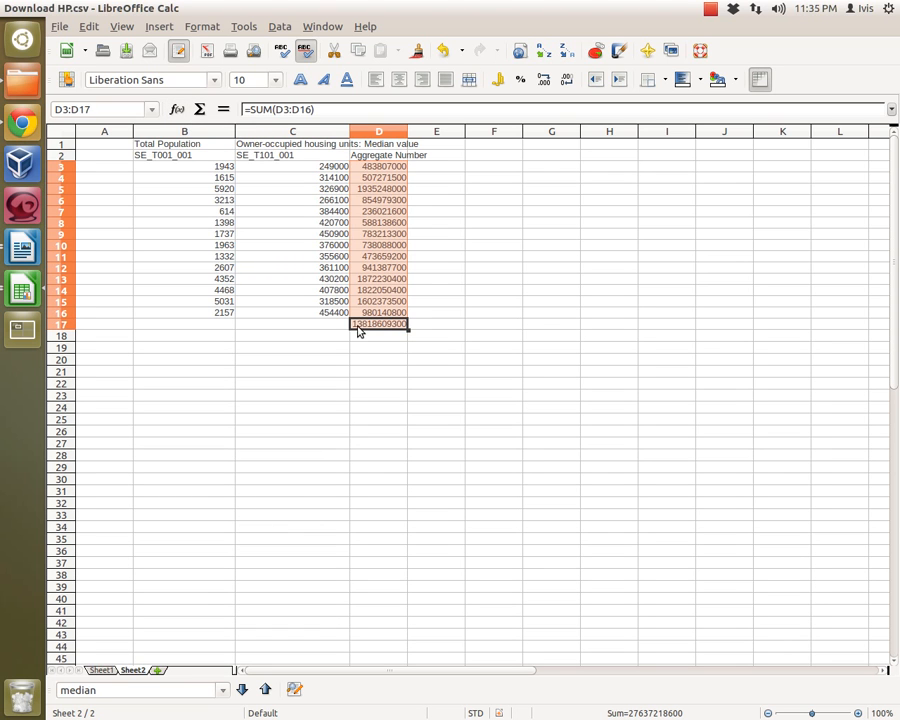
pyautogui.moveTo(207, 166); pyautogui.dragTo(215, 320)
pyautogui.click(199, 108)
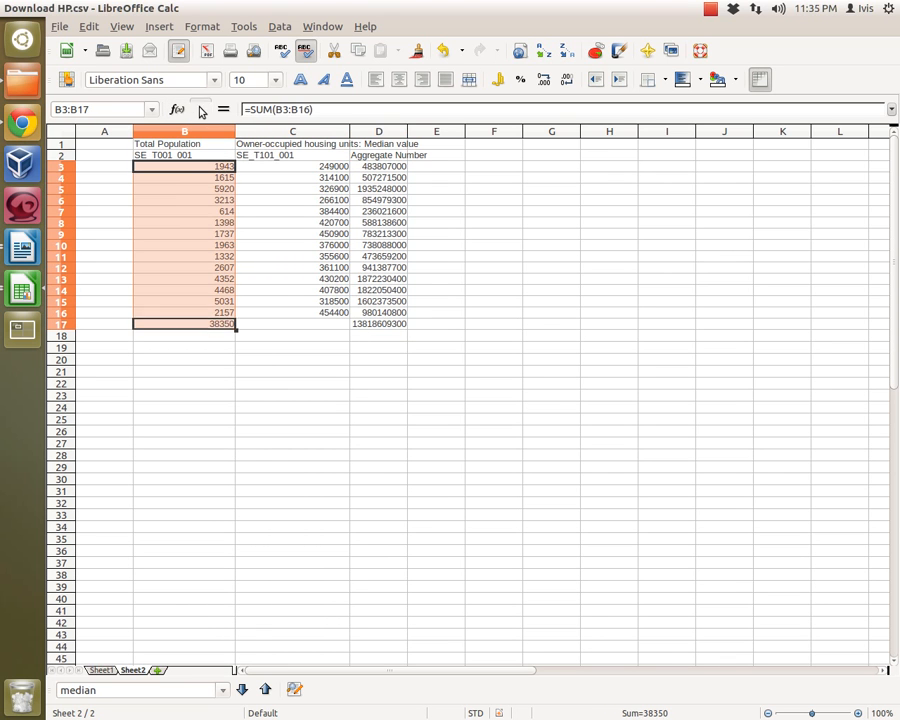
pyautogui.click(302, 390)
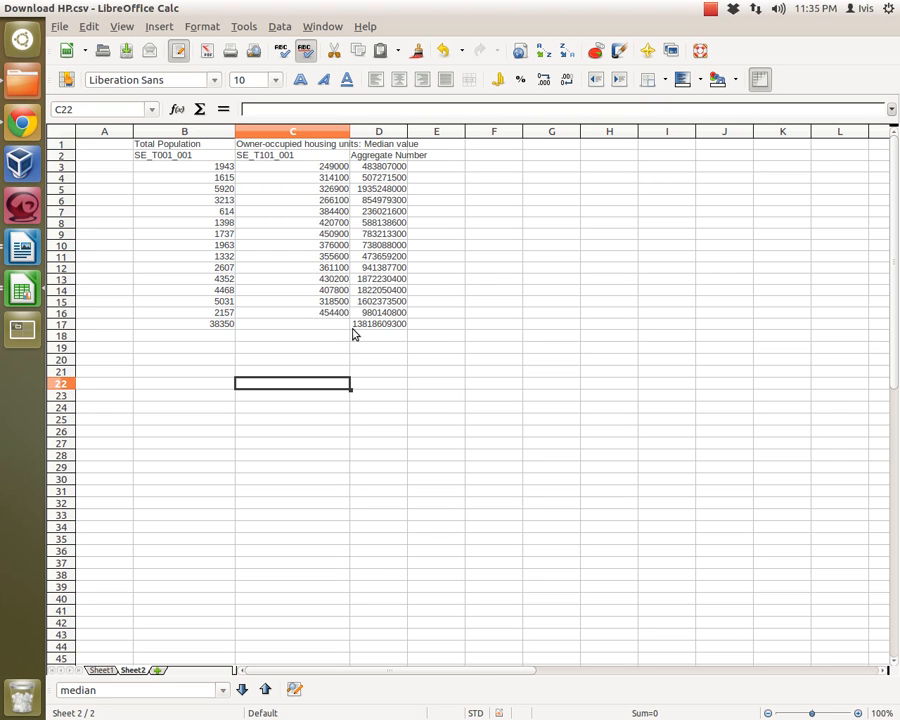
# Divide the aggregate sum by the population sum in D18 with the formula =D17/B17.
pyautogui.click(385, 340)
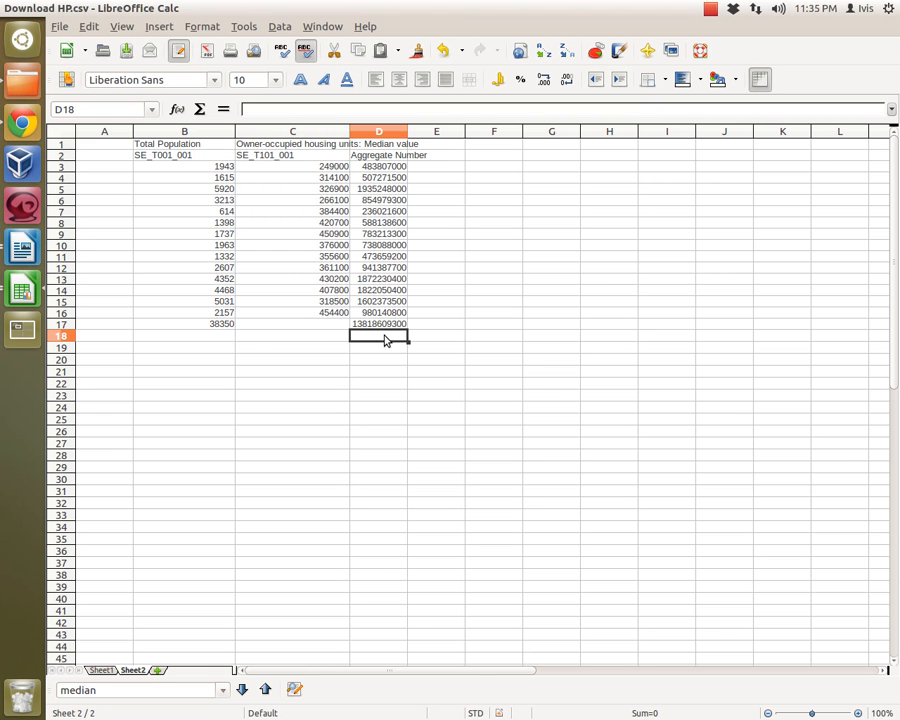
pyautogui.write('=')
pyautogui.click(385, 326)
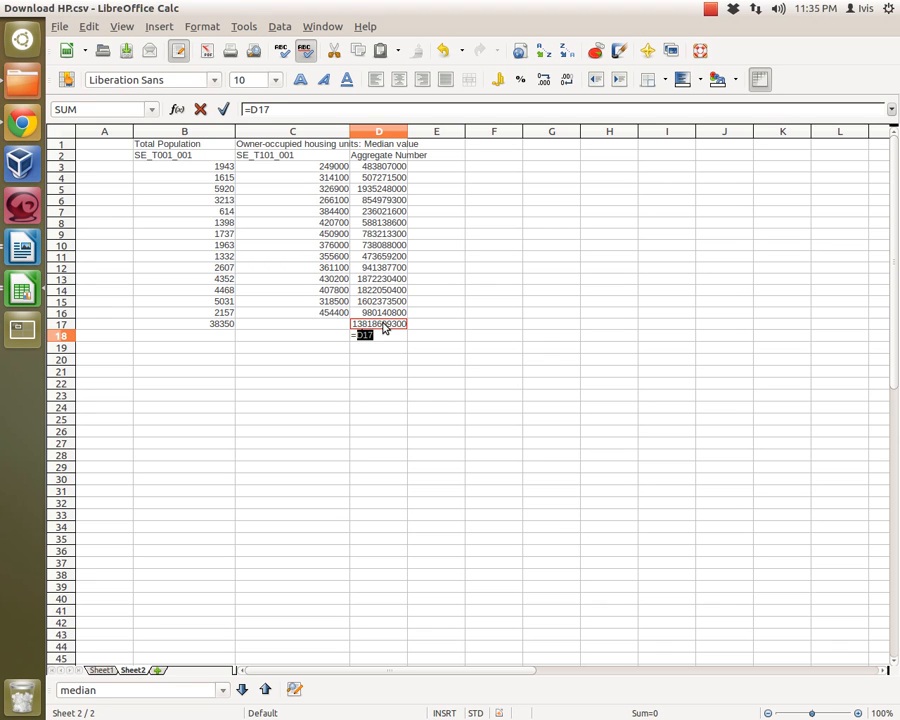
pyautogui.write('/')
pyautogui.click(197, 325)
pyautogui.press('Return')
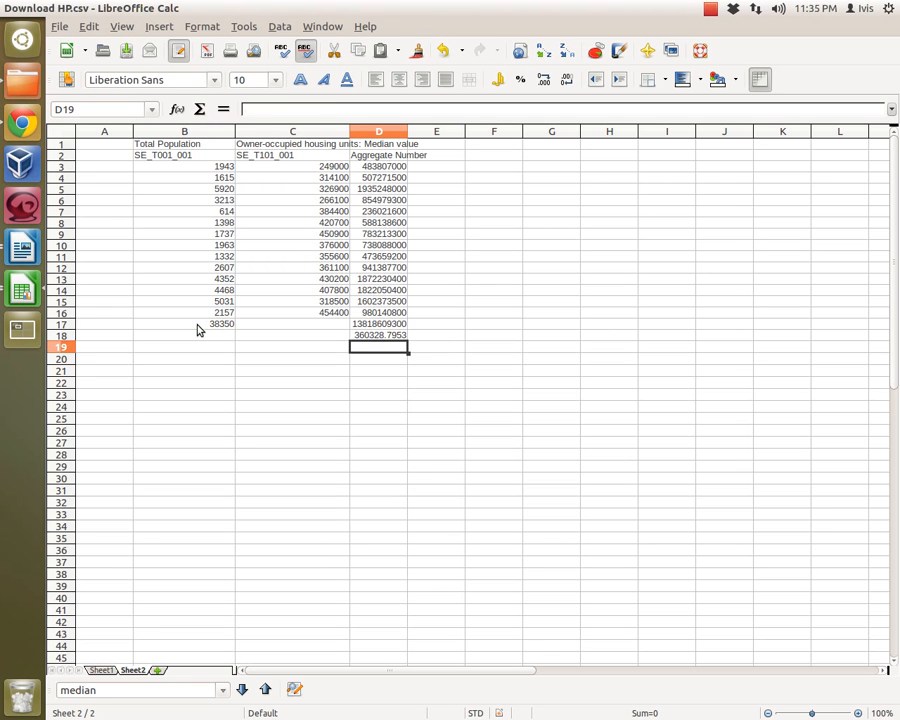
# Format the division result in D18 as currency.
pyautogui.click(346, 395)
pyautogui.click(381, 337)
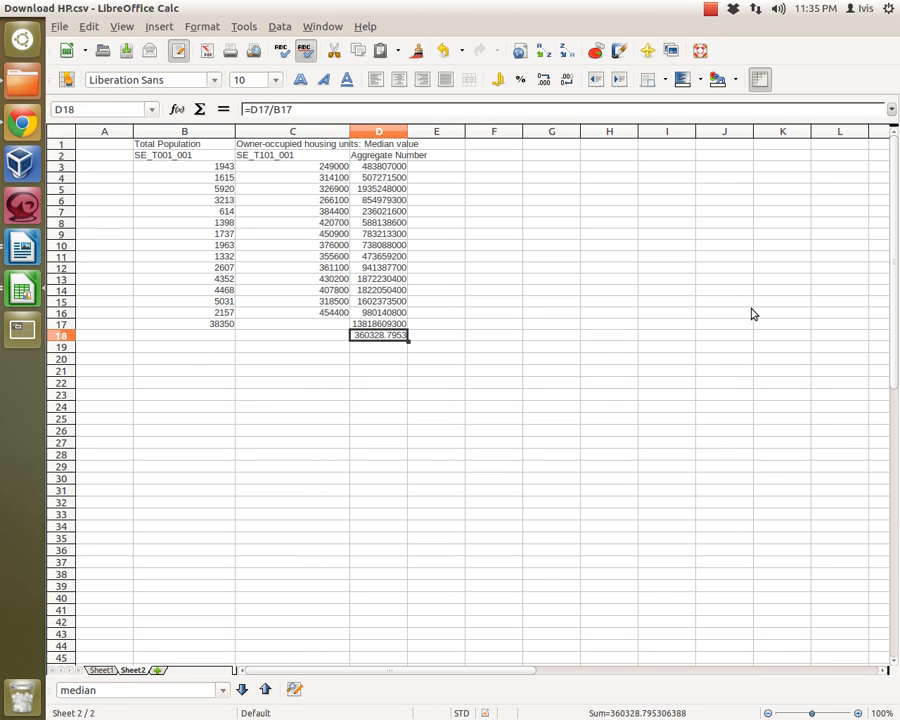
pyautogui.click(498, 79)
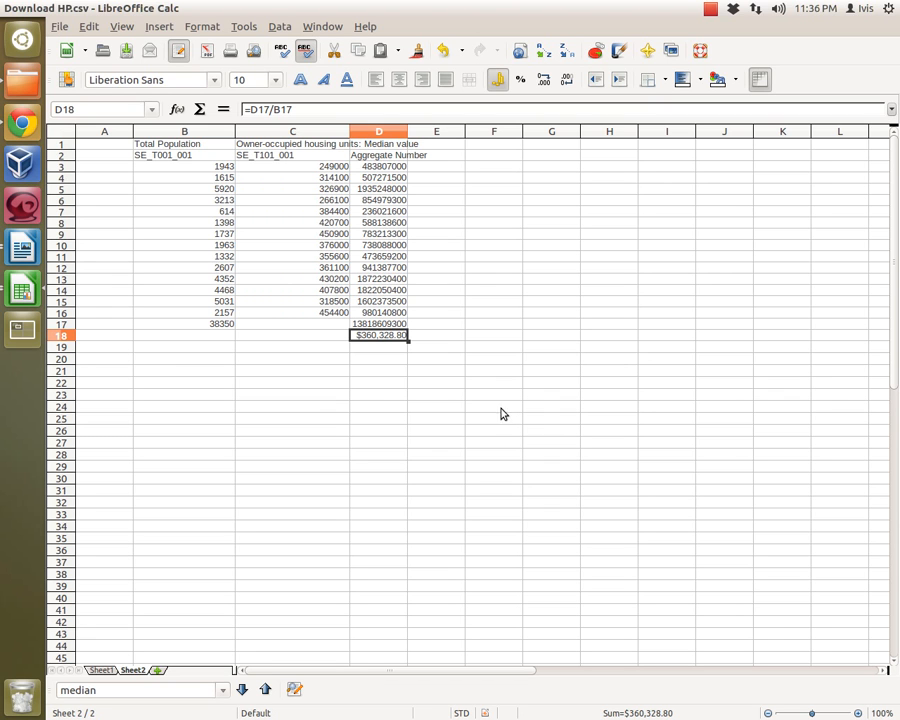
# Copy cell D18, switch to the Writer document Project 2 - Form to Fill.doc, and paste it below item 1 of Part II.
pyautogui.rightClick(397, 339)
pyautogui.click(432, 472)
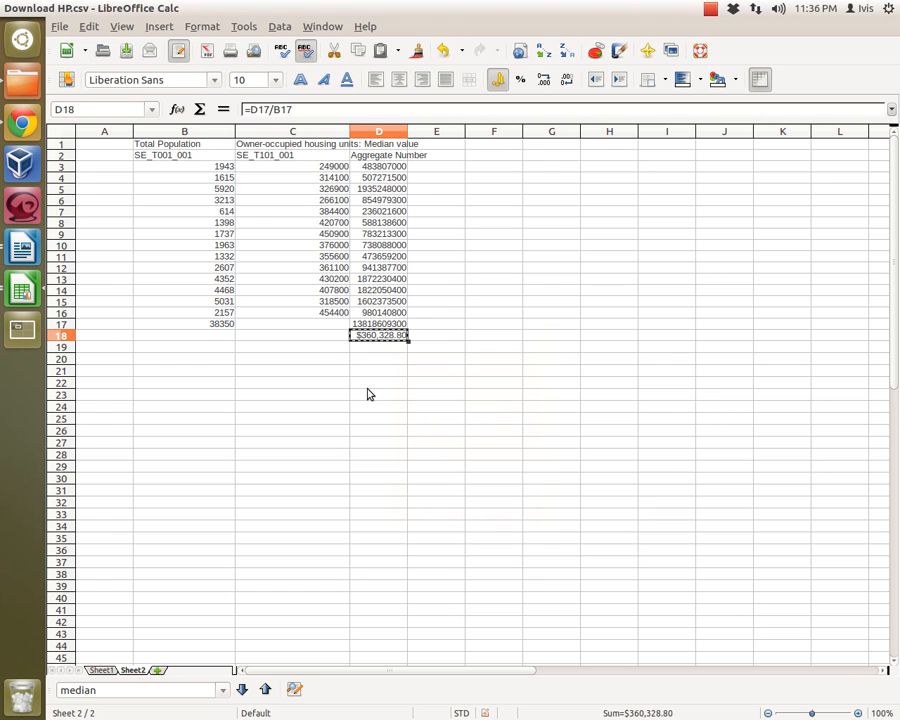
pyautogui.click(22, 248)
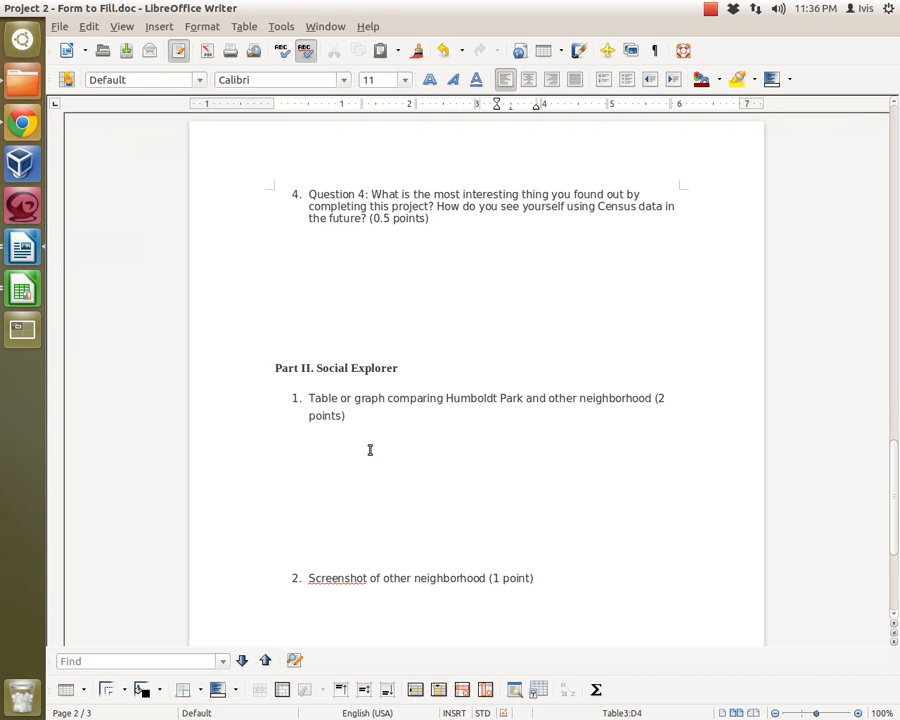
pyautogui.click(480, 451)
pyautogui.rightClick(482, 451)
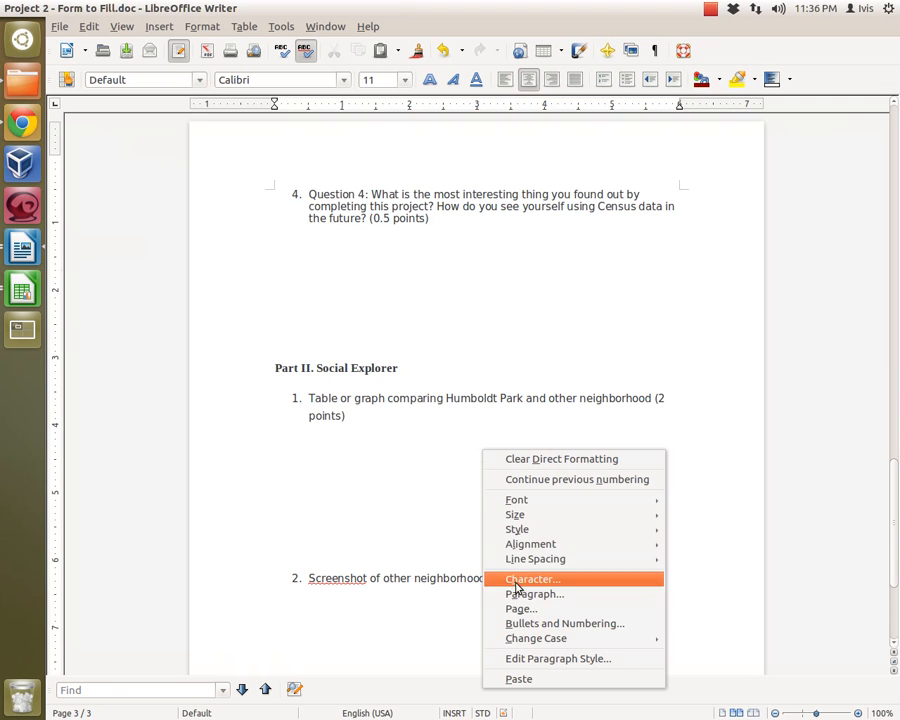
pyautogui.click(528, 679)
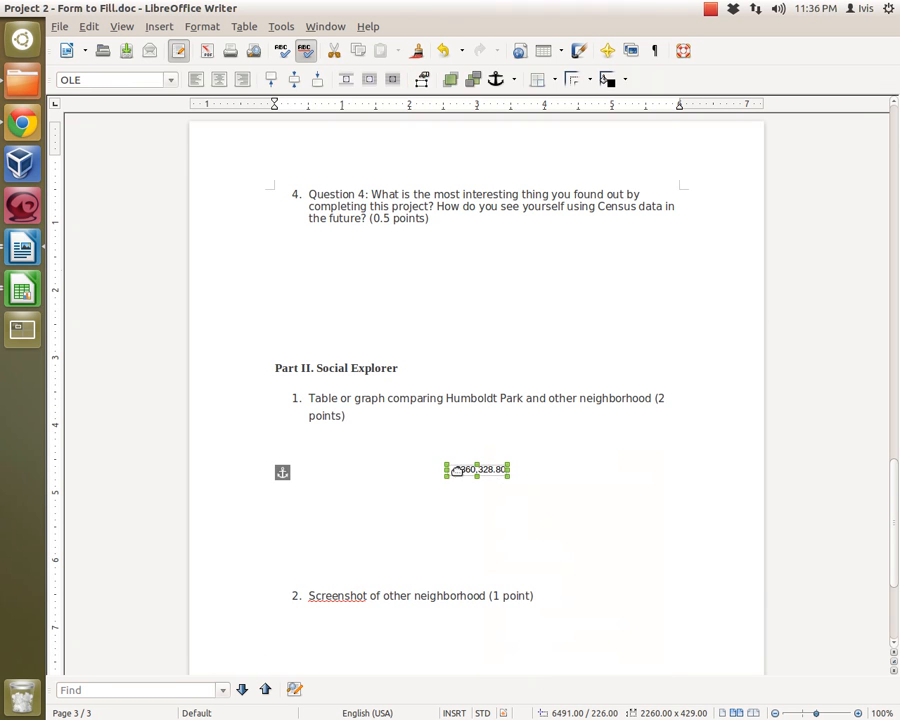
# Move the pasted currency value directly under the text of item 1, aligned with its left edge, and deselect it.
pyautogui.click(347, 474)
pyautogui.click(464, 470)
pyautogui.moveTo(465, 469); pyautogui.dragTo(328, 434)
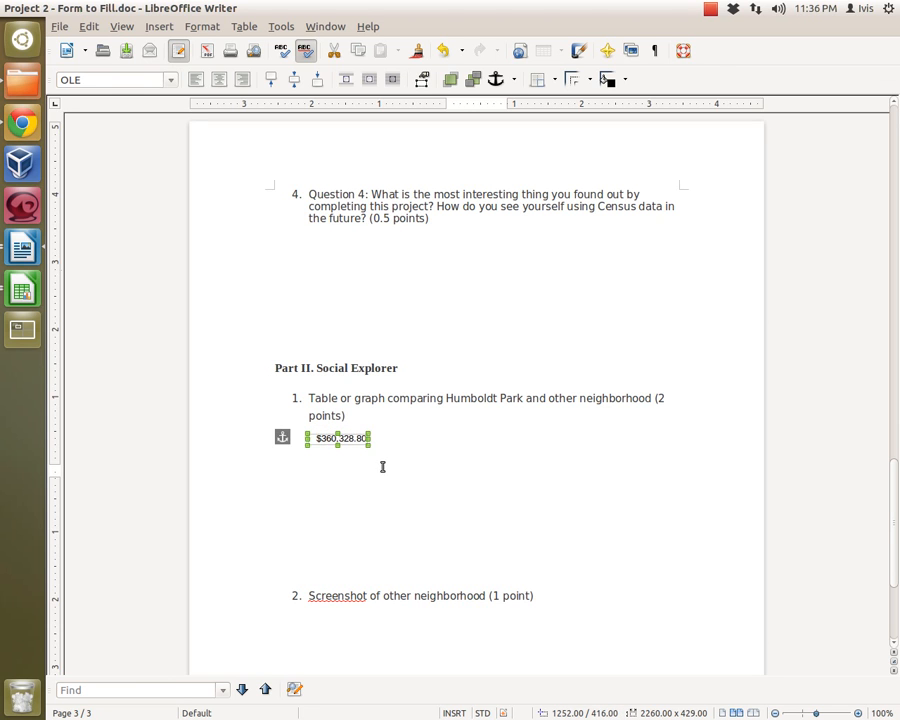
pyautogui.click(386, 468)
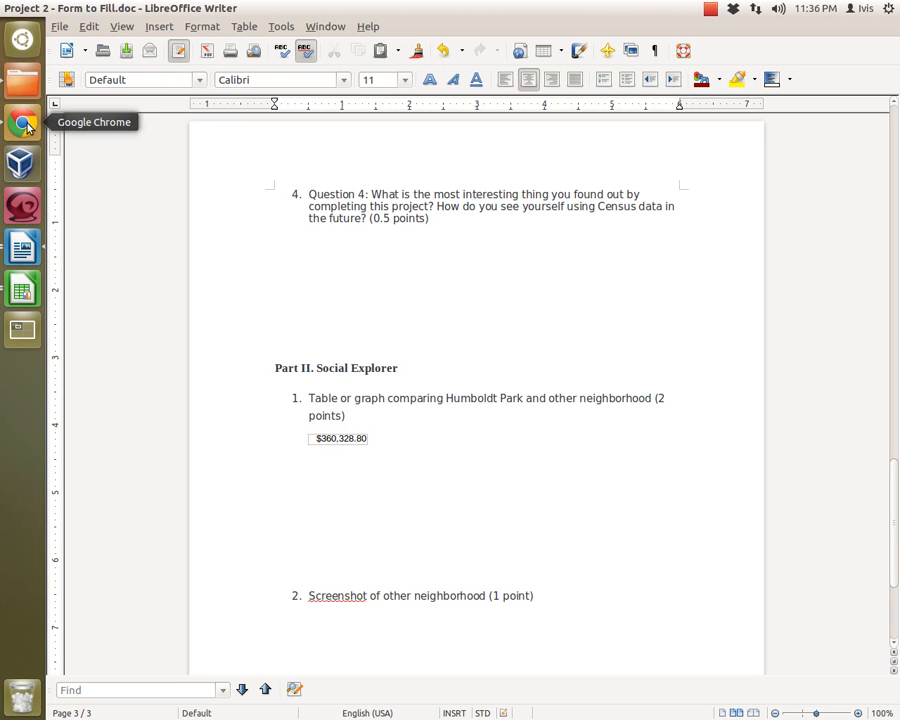
pyautogui.click(22, 163)
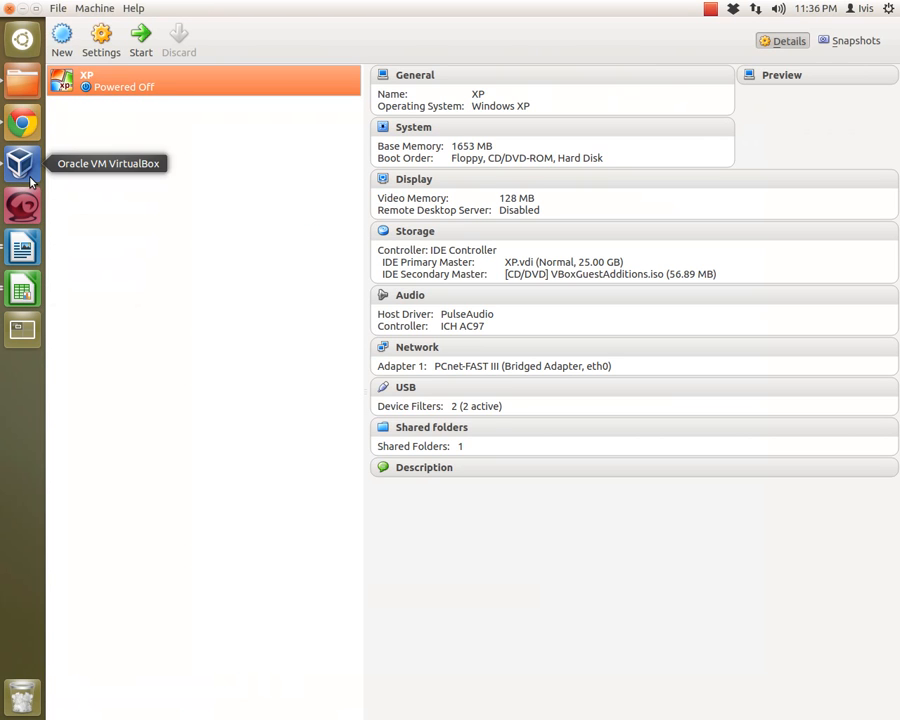
pyautogui.click(8, 8)
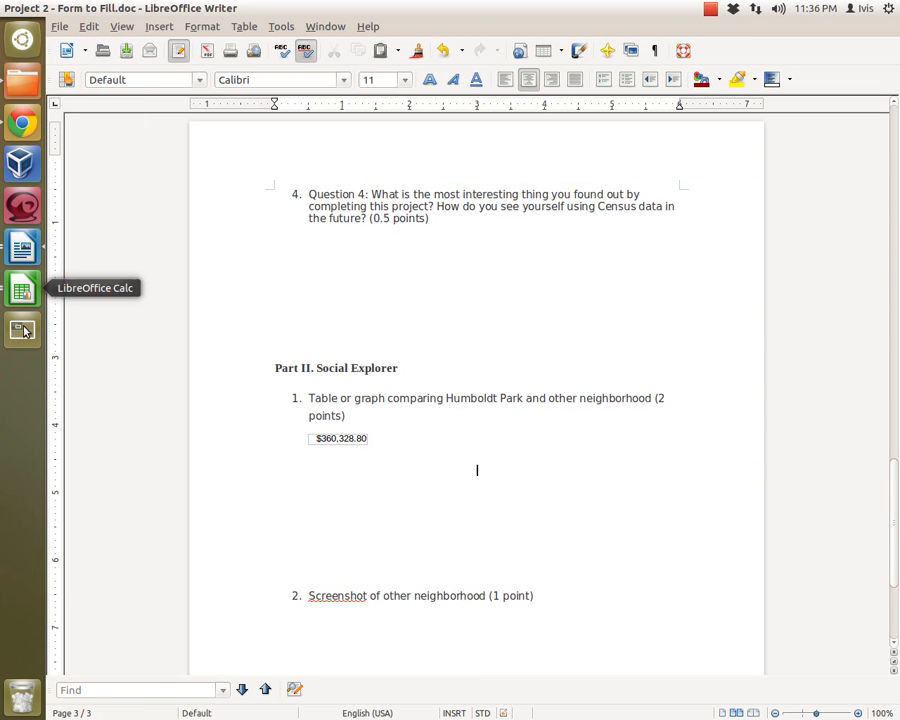
# Switch to LibreOffice Calc and give the occupied housing unit cells BG1:BI16 in Sheet1 a yellow background.
pyautogui.click(22, 290)
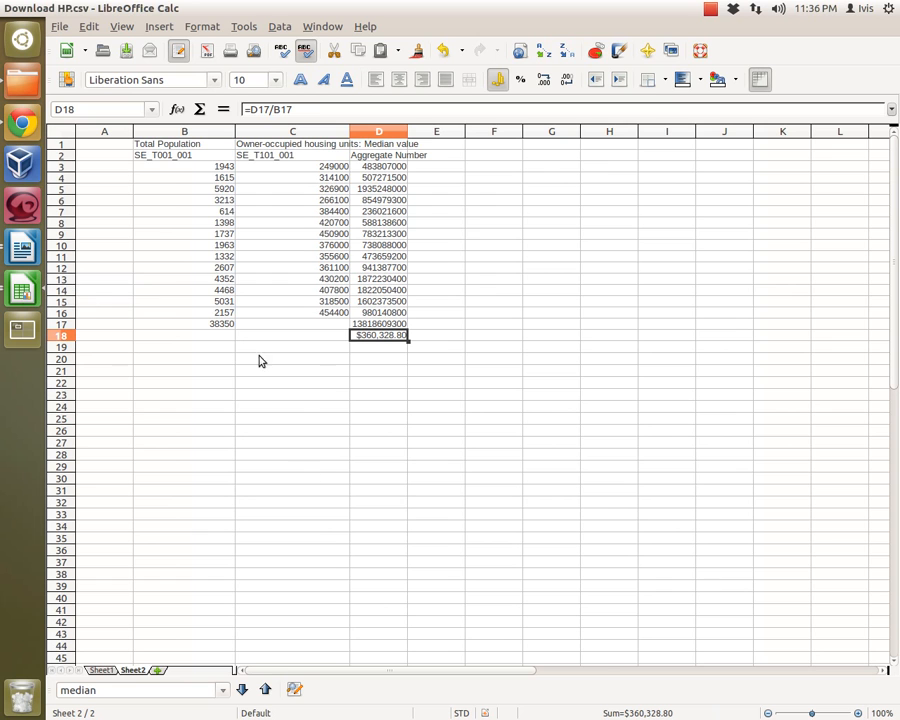
pyautogui.click(112, 670)
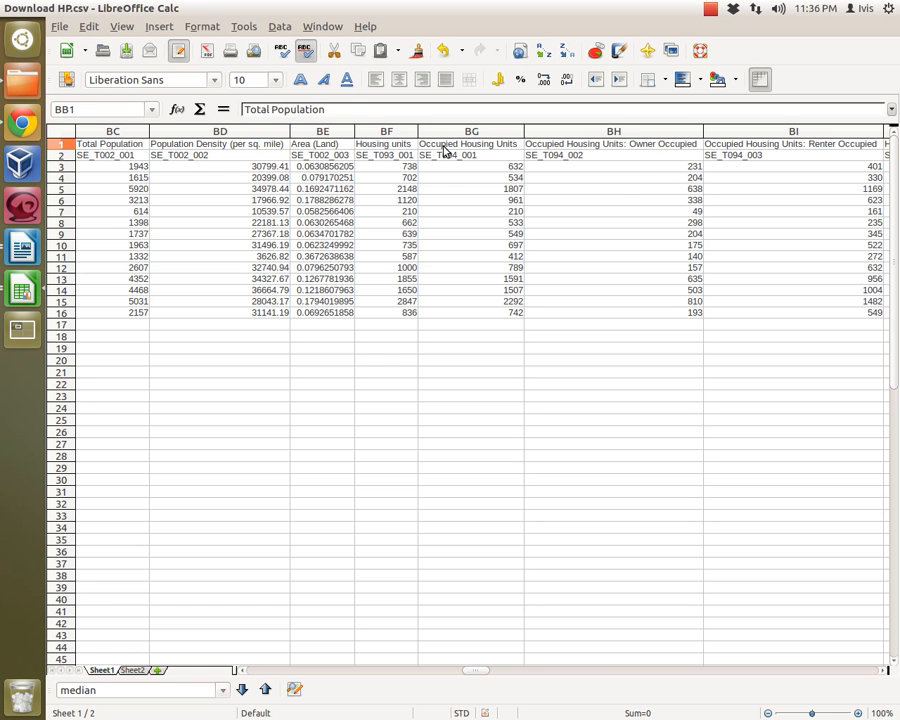
pyautogui.moveTo(445, 148); pyautogui.dragTo(760, 318)
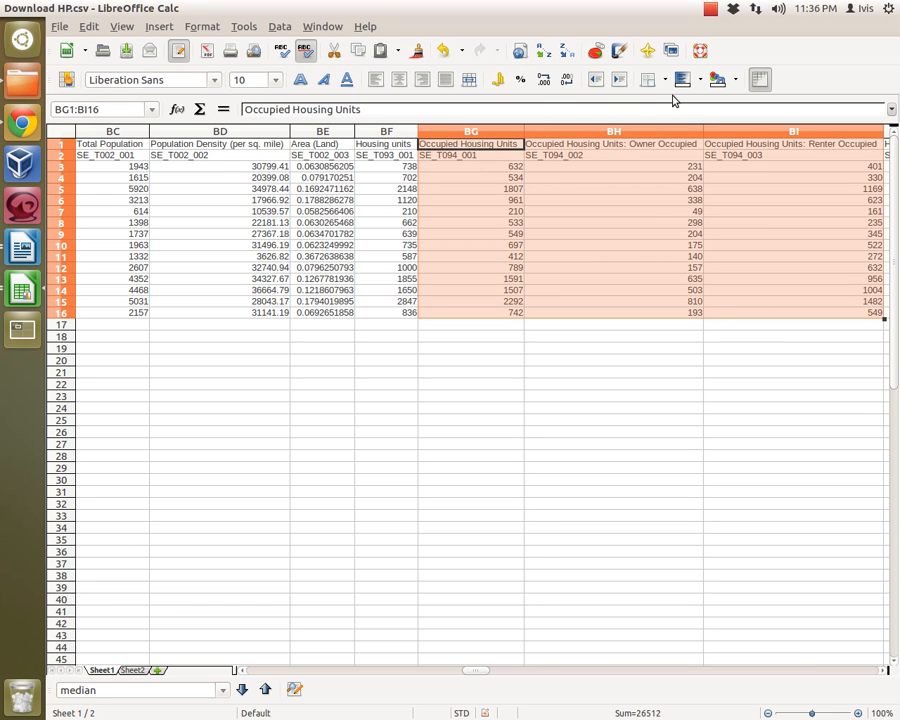
pyautogui.click(699, 79)
pyautogui.click(751, 141)
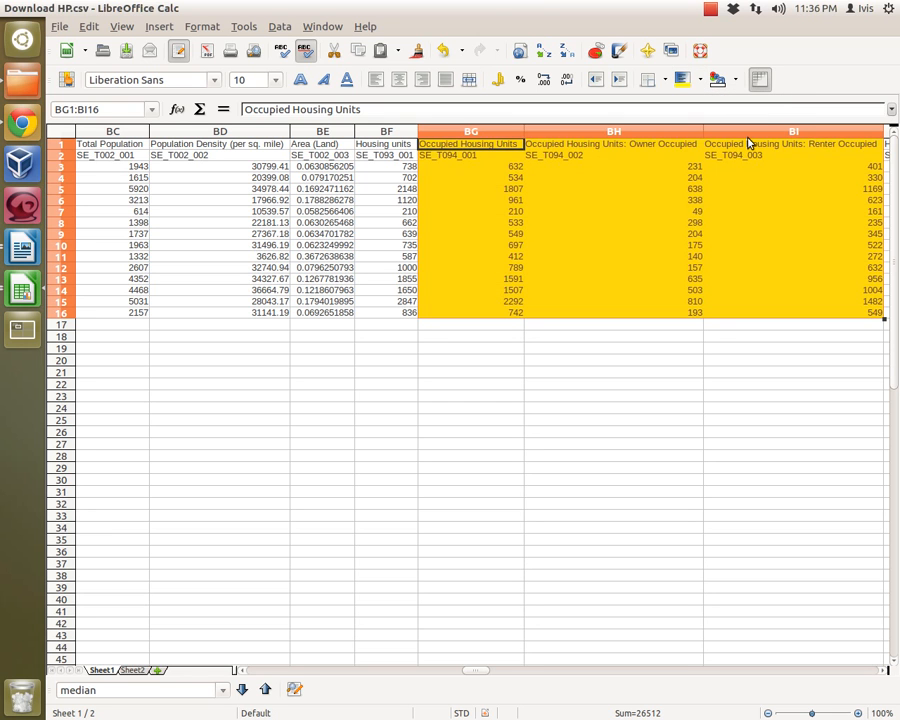
pyautogui.click(707, 335)
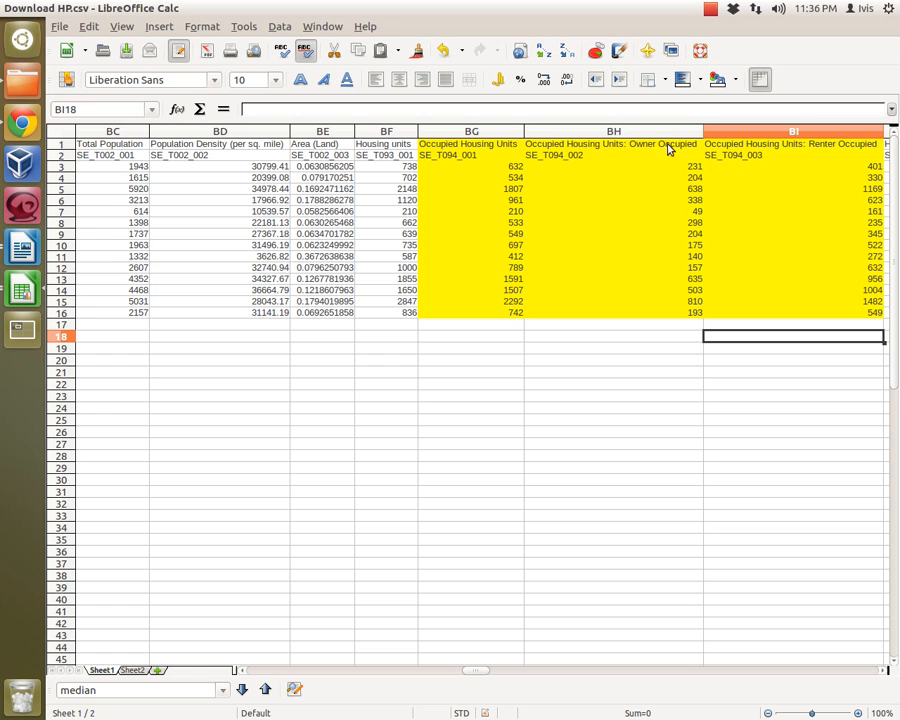
# Total the occupied, owner-occupied and renter-occupied housing unit columns BG, BH and BI in row 17 of Sheet1.
pyautogui.click(885, 671)
pyautogui.click(885, 671)
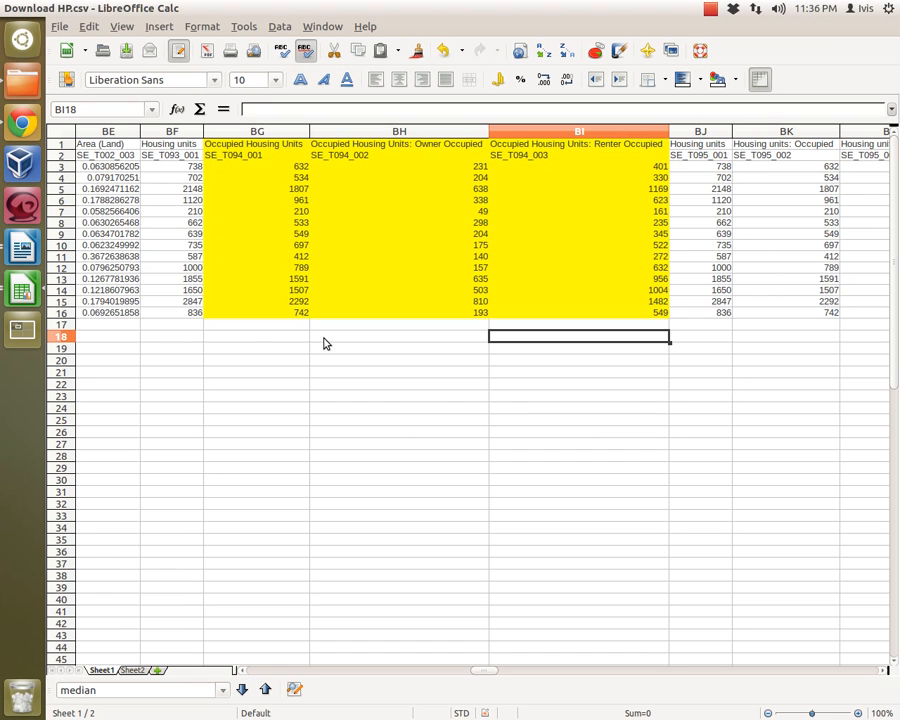
pyautogui.moveTo(270, 170); pyautogui.dragTo(505, 328)
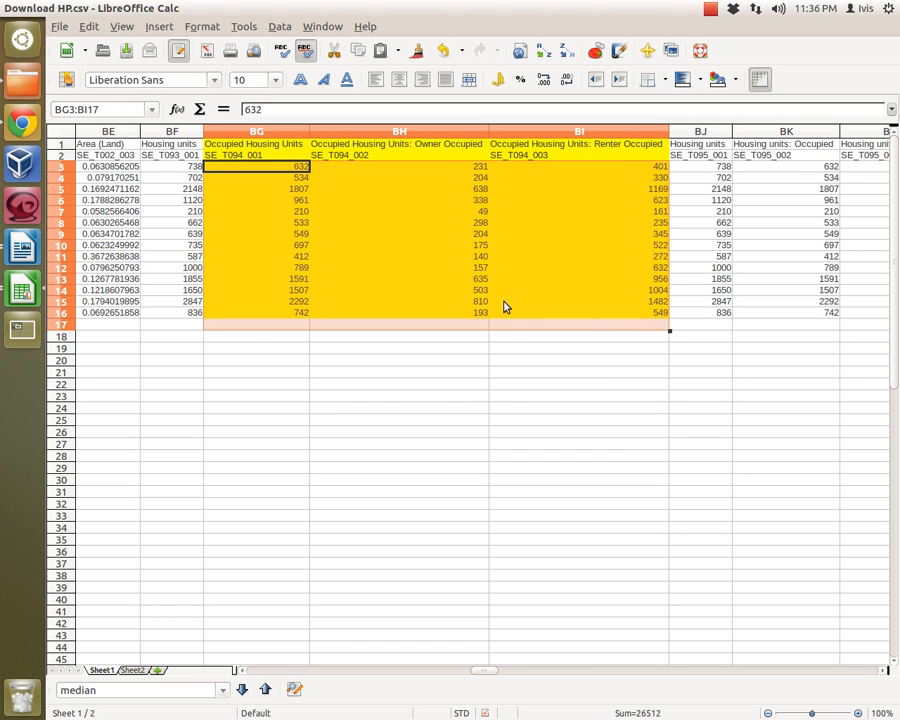
pyautogui.click(201, 110)
pyautogui.click(472, 358)
pyautogui.click(415, 337)
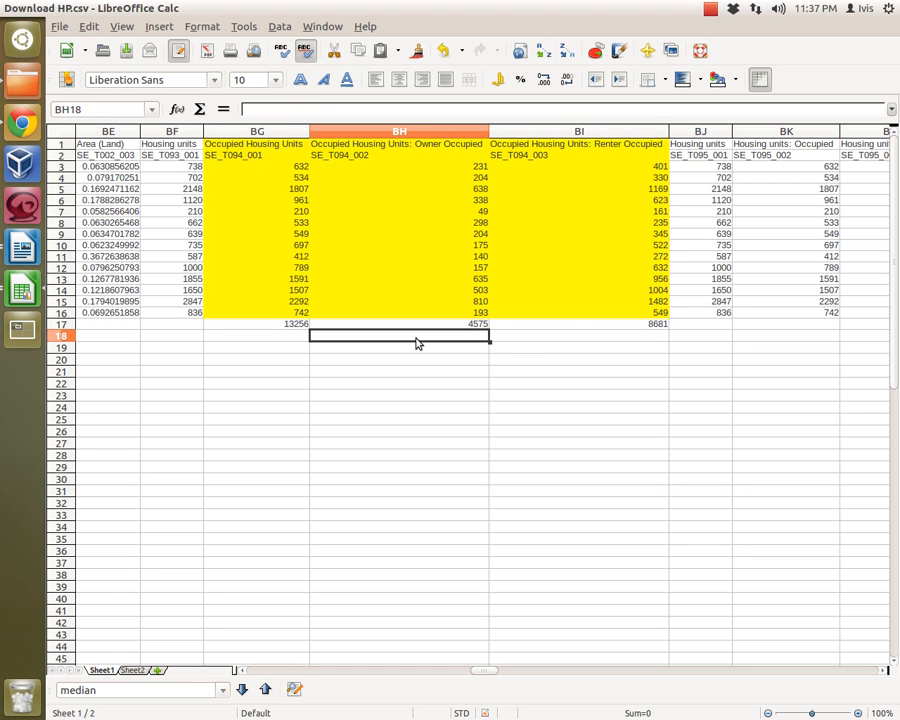
# Calculate the owner-occupied share in cell BH18 with the formula =BH17/BG17.
pyautogui.write('=')
pyautogui.click(440, 324)
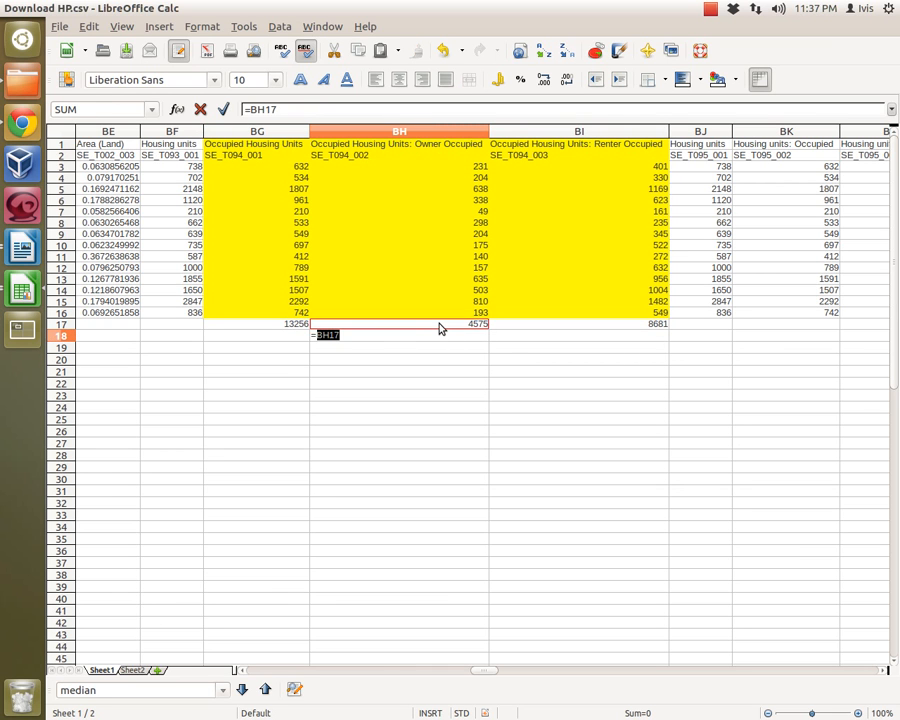
pyautogui.write('/')
pyautogui.click(283, 326)
pyautogui.press('Return')
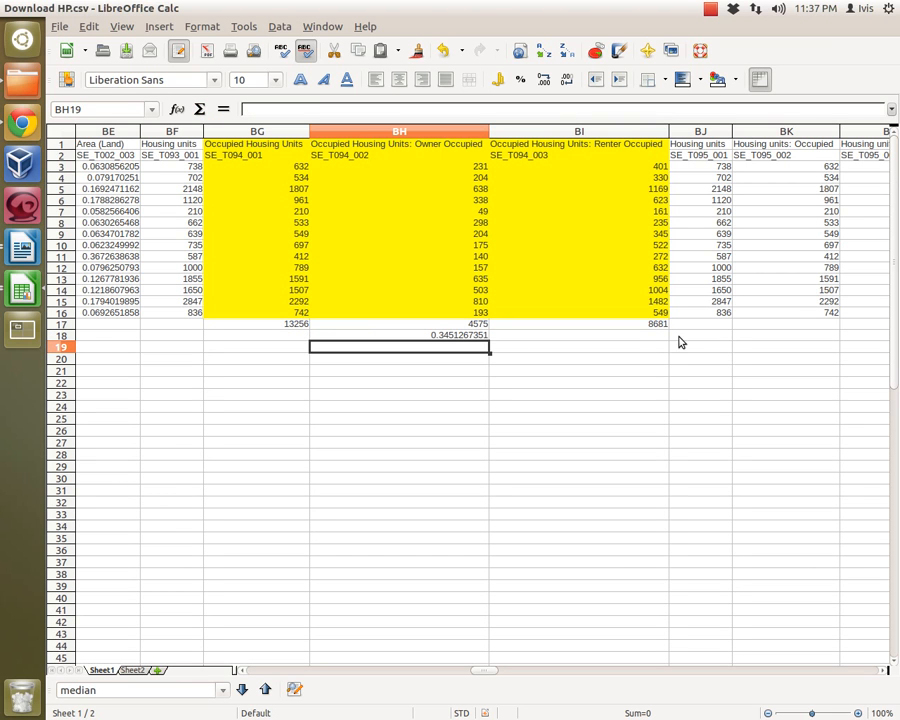
# Calculate the renter-occupied share in cell BI18 by dividing BI17 by the occupied units total in BG17.
pyautogui.click(643, 339)
pyautogui.write('=')
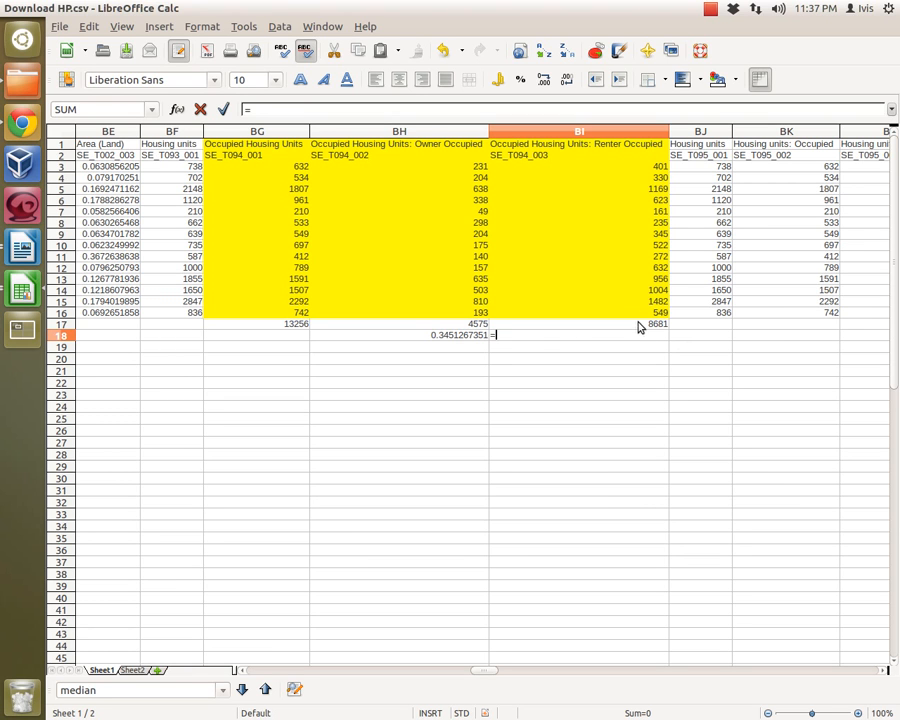
pyautogui.click(640, 326)
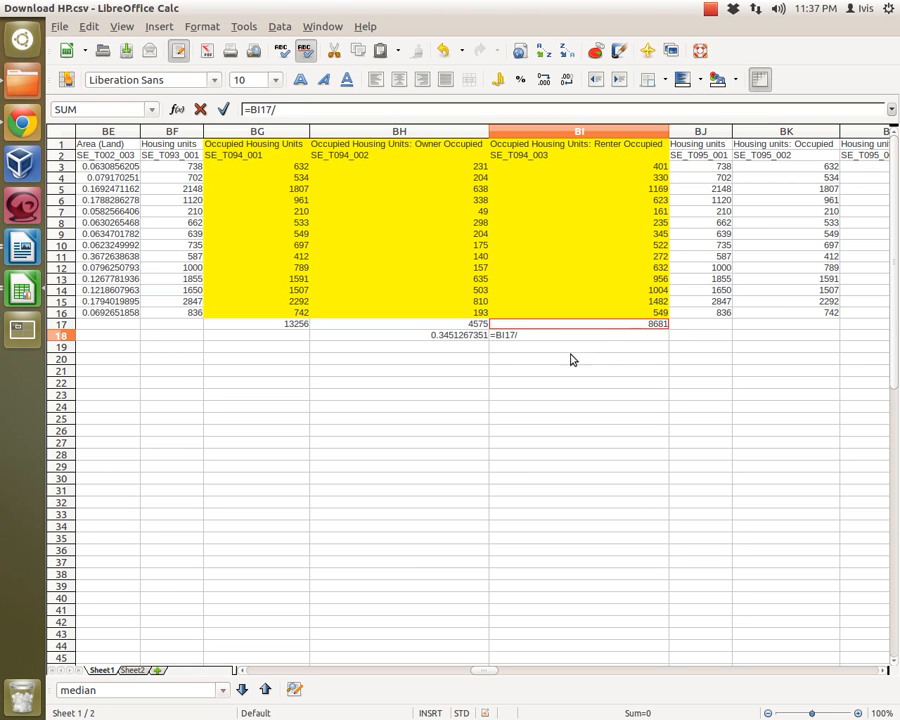
pyautogui.write('/')
pyautogui.click(305, 327)
pyautogui.press('Return')
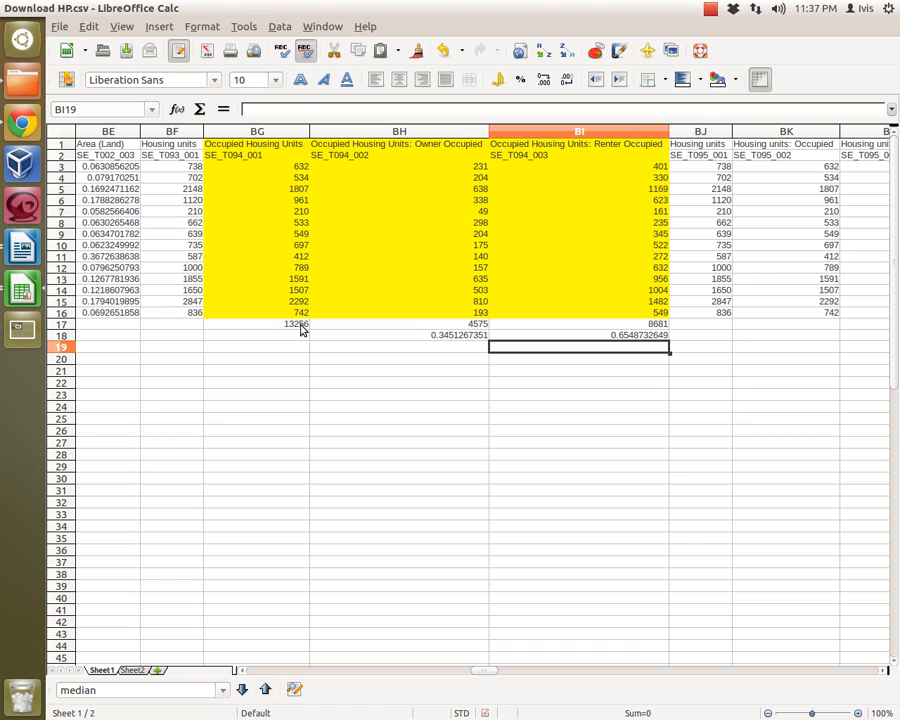
pyautogui.click(378, 420)
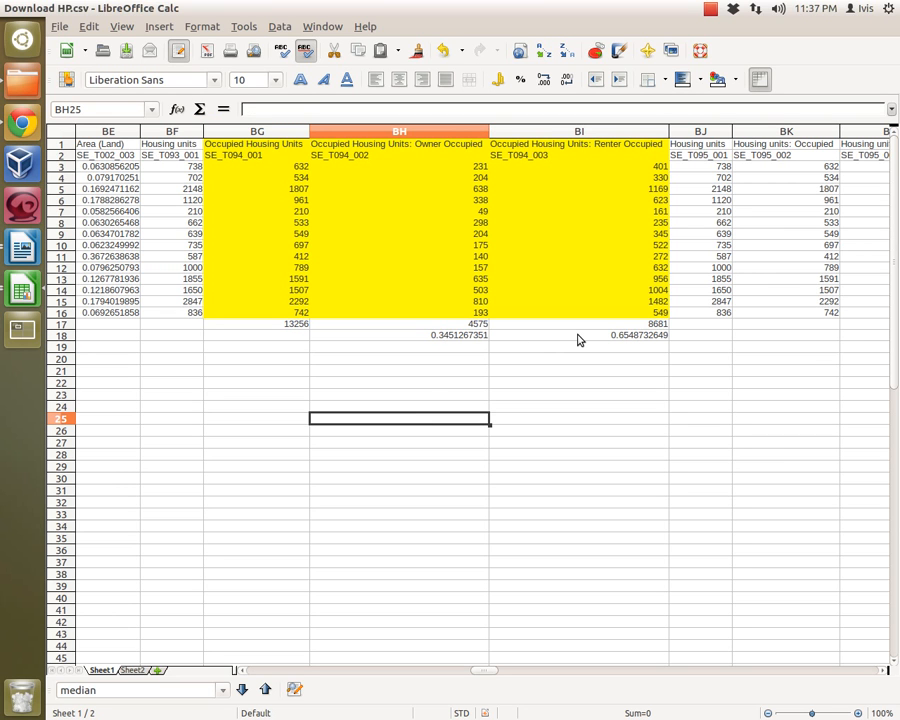
# Format the owner and renter shares in BH18:BI18 as percentages.
pyautogui.moveTo(485, 334); pyautogui.dragTo(543, 339)
pyautogui.click(520, 80)
pyautogui.click(560, 390)
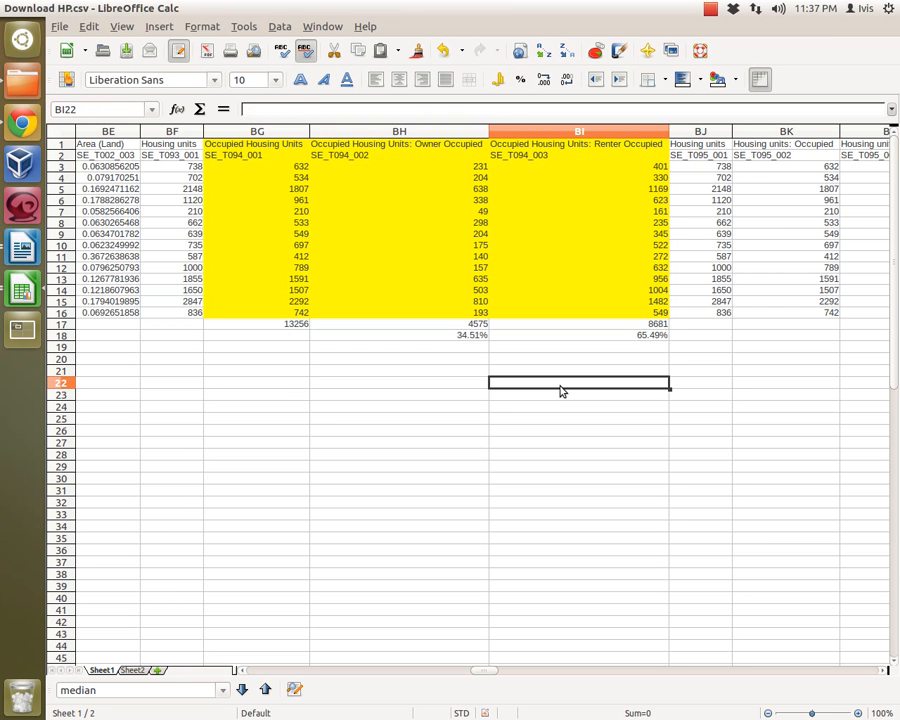
# Cut the percentage cells BH18:BI18 and select cell BH21, dismissing the paste options.
pyautogui.moveTo(480, 339); pyautogui.dragTo(575, 339)
pyautogui.rightClick(498, 337)
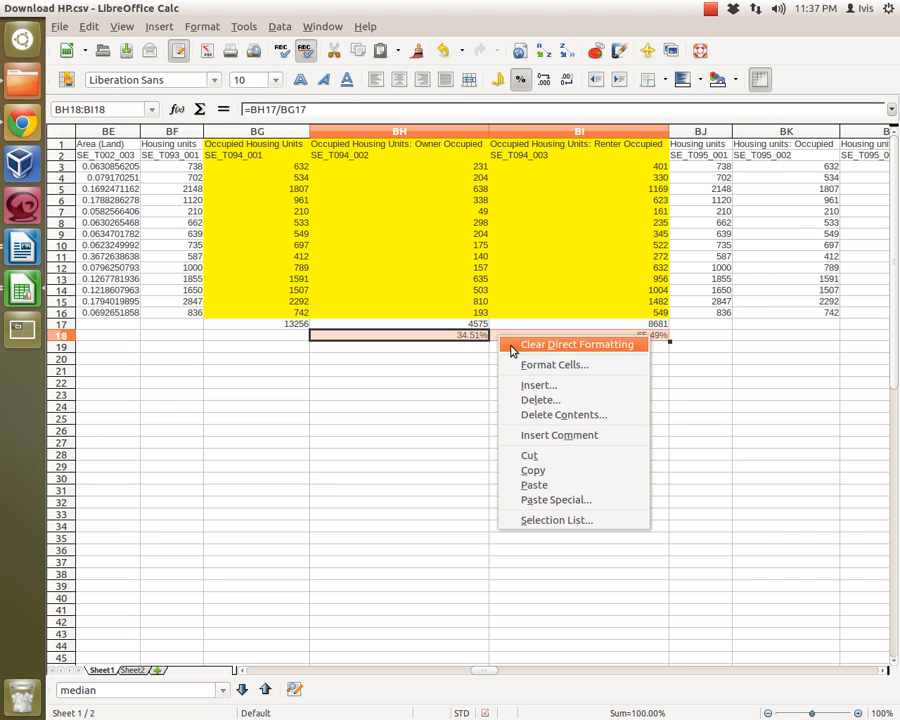
pyautogui.click(531, 470)
pyautogui.click(415, 374)
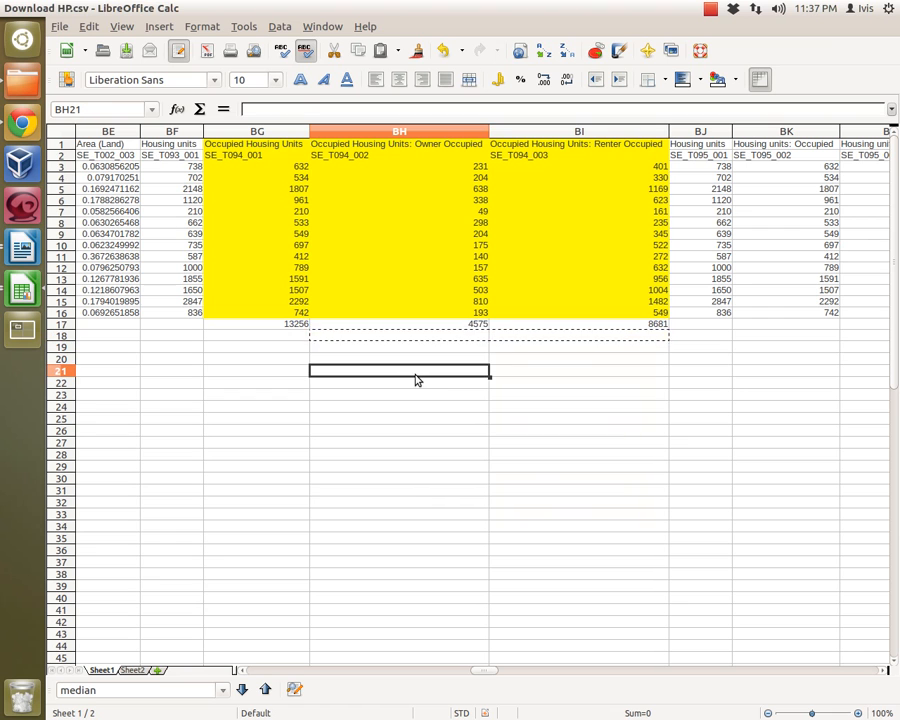
pyautogui.rightClick(415, 374)
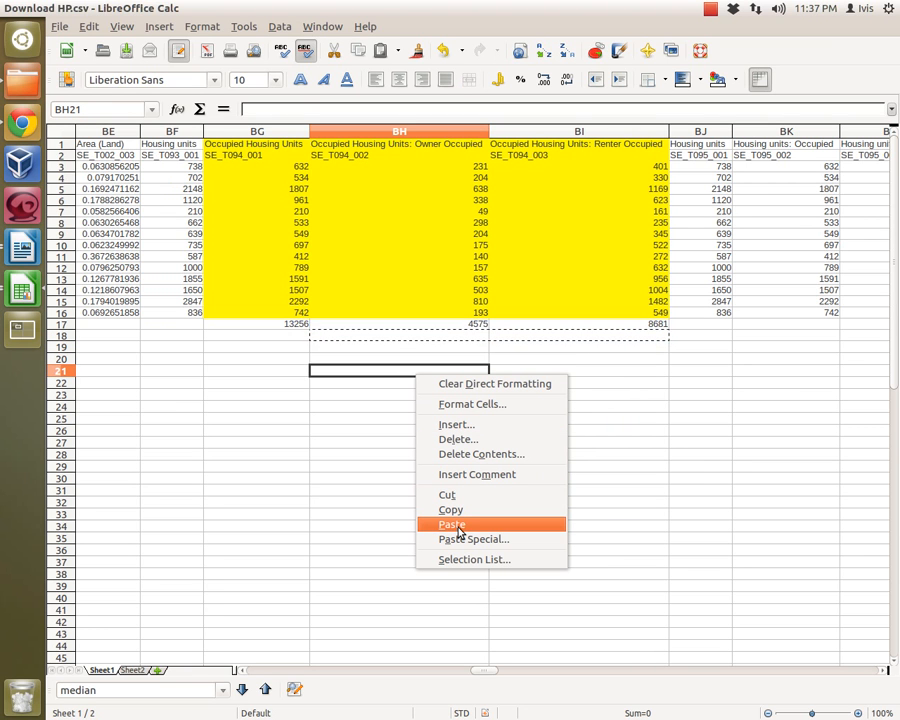
pyautogui.click(366, 476)
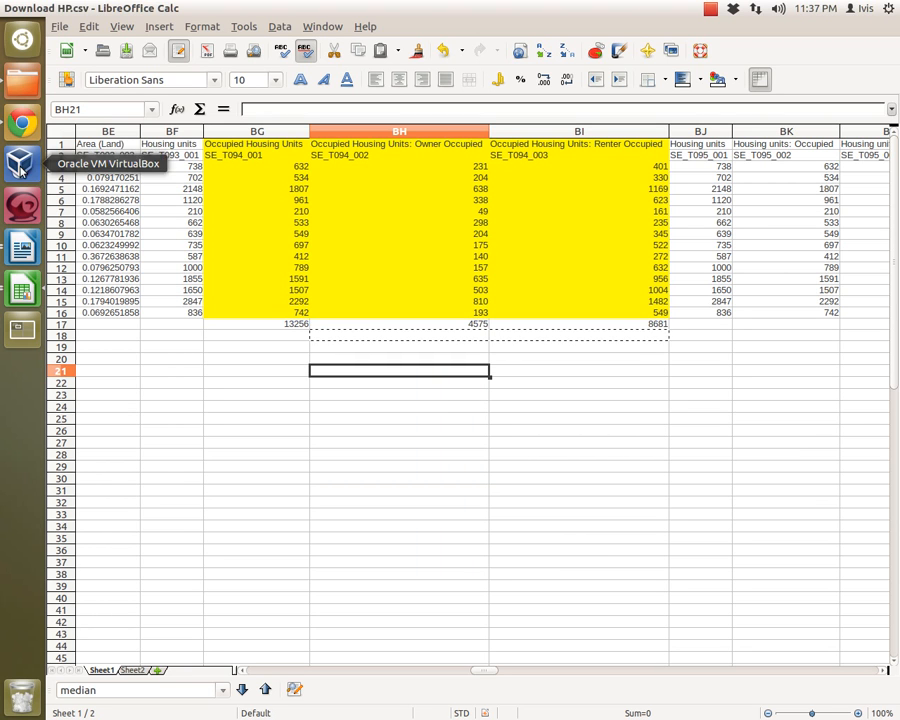
# Switch from Calc to the Writer form and on to Chrome, and close the Social Explorer data download page.
pyautogui.click(22, 247)
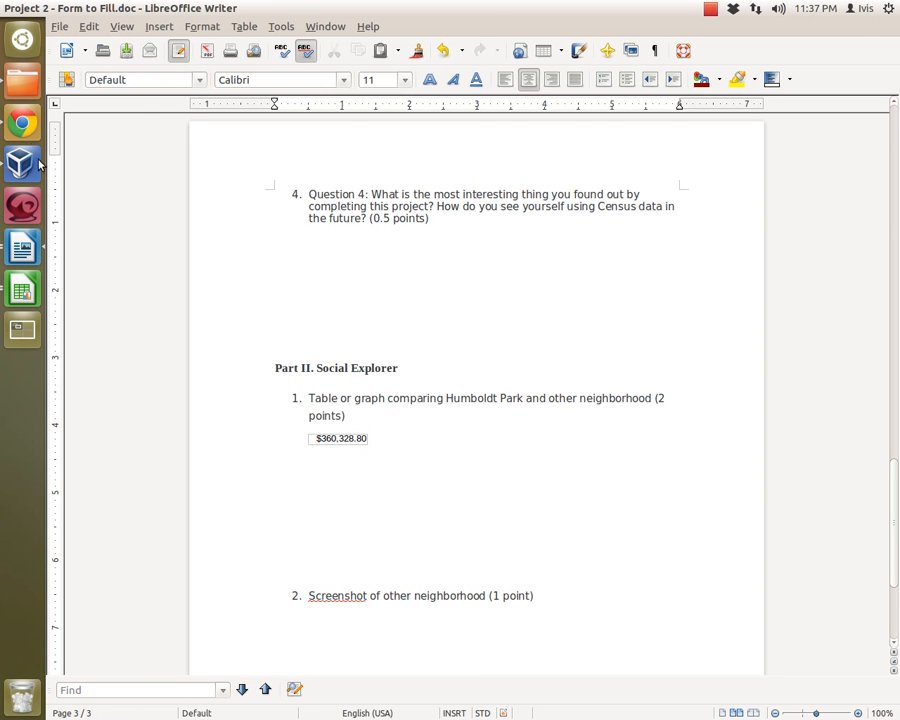
pyautogui.click(24, 124)
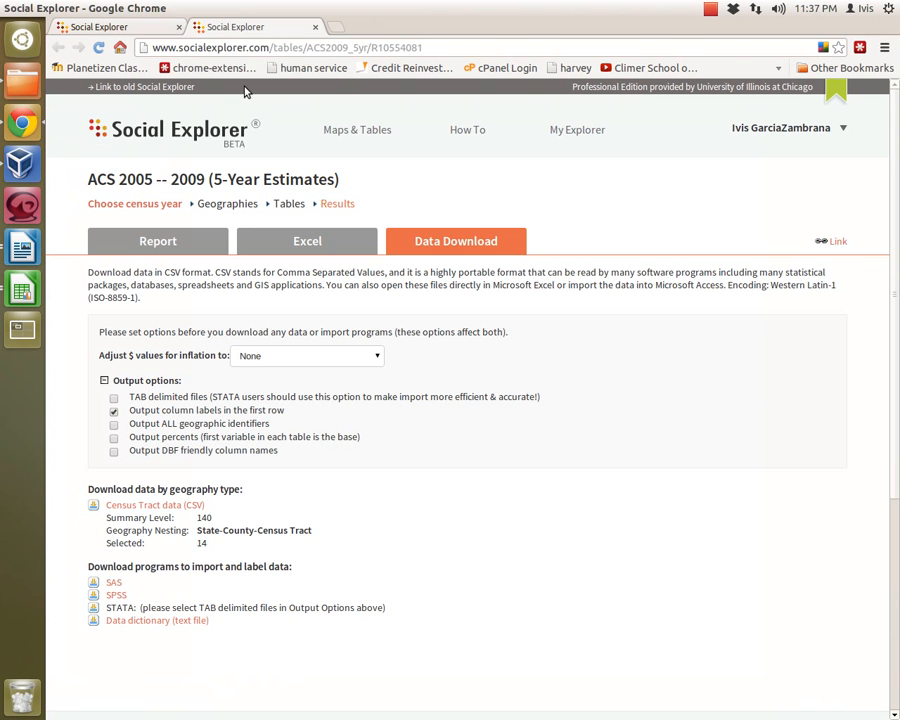
pyautogui.click(316, 27)
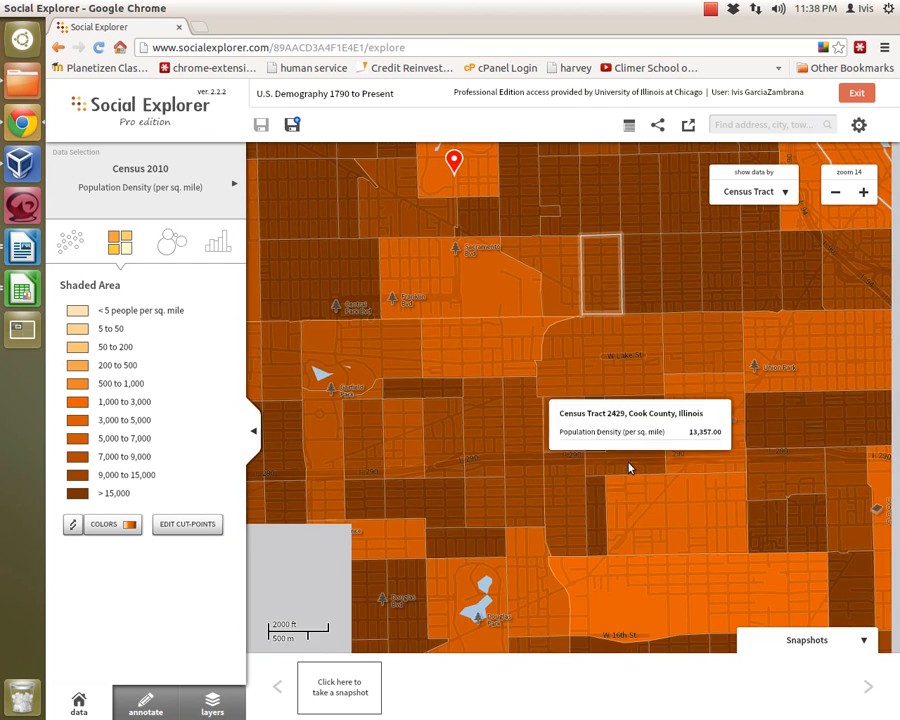
# Browse the Social Explorer map to the census tracts around McGuane Park, just south of the river.
pyautogui.scroll(-1, 610, 463)
pyautogui.scroll(-1, 610, 463)
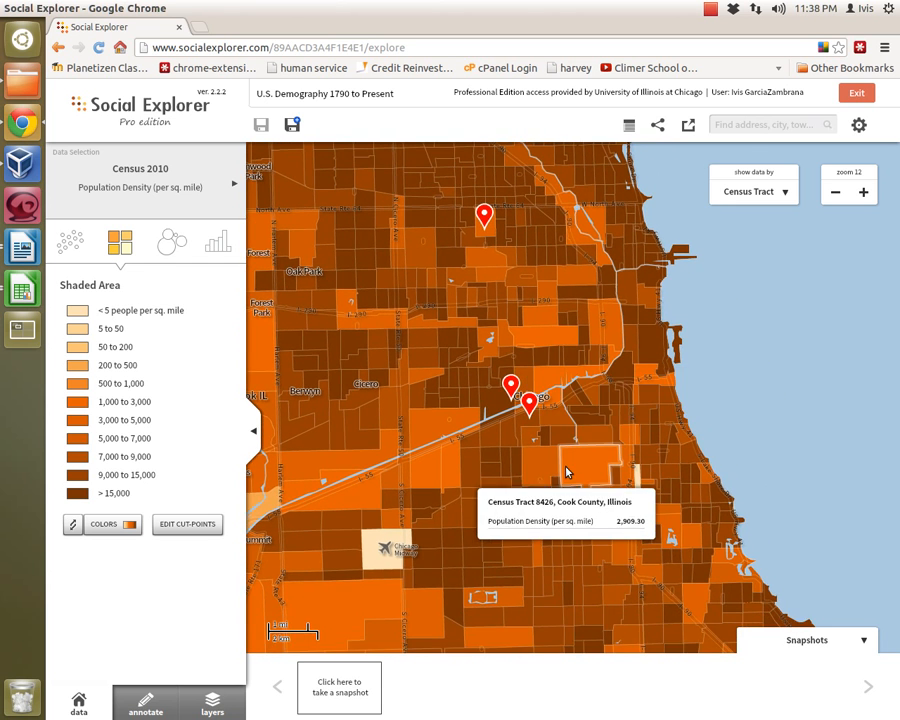
pyautogui.scroll(1, 566, 470)
pyautogui.scroll(2, 566, 472)
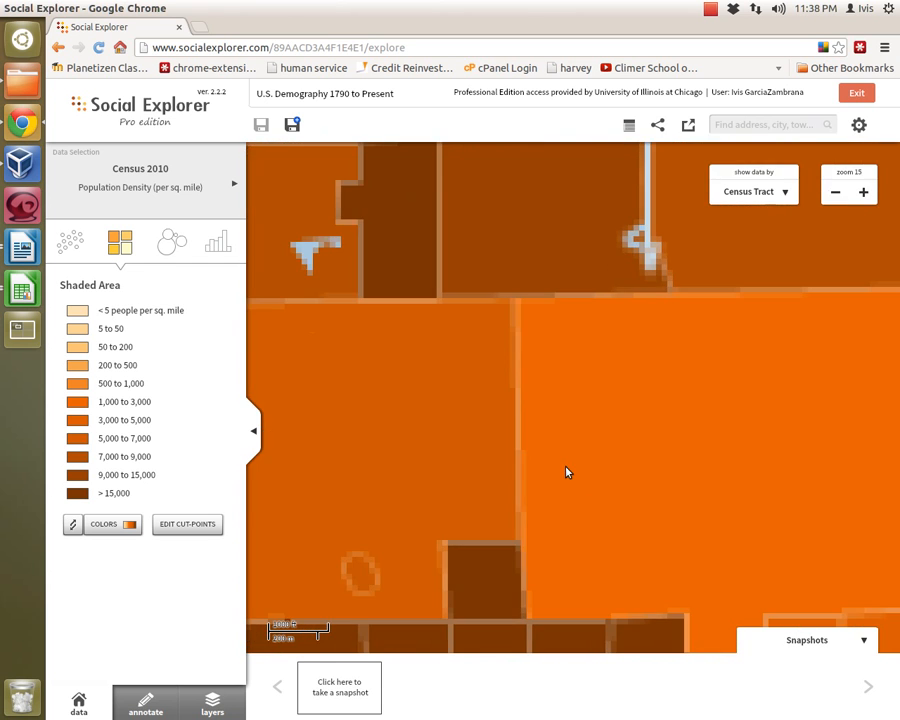
pyautogui.scroll(1, 566, 472)
pyautogui.scroll(-1, 566, 472)
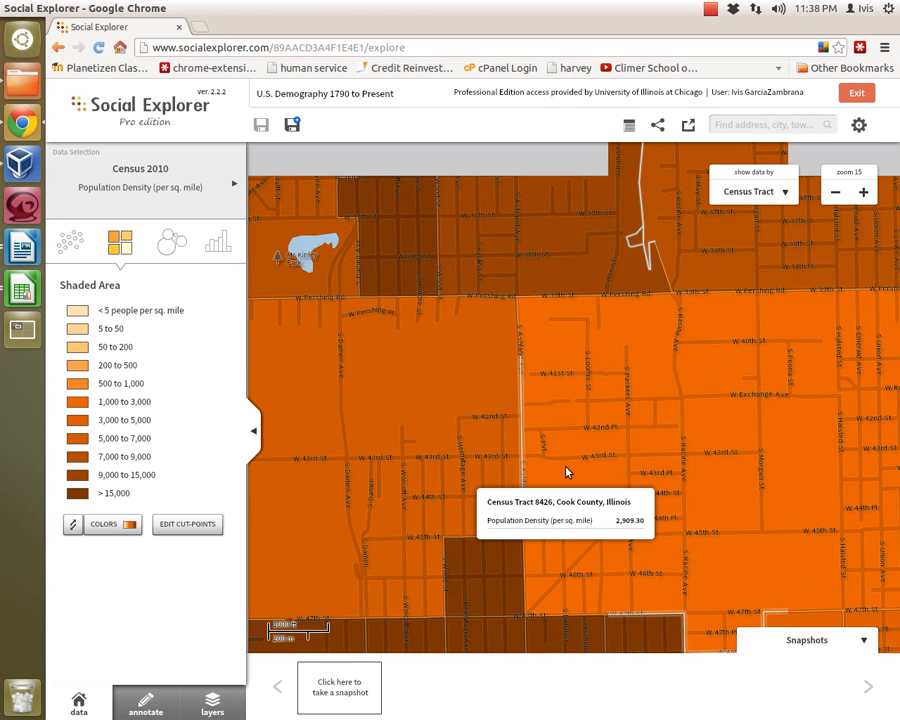
pyautogui.moveTo(476, 372); pyautogui.dragTo(482, 480)
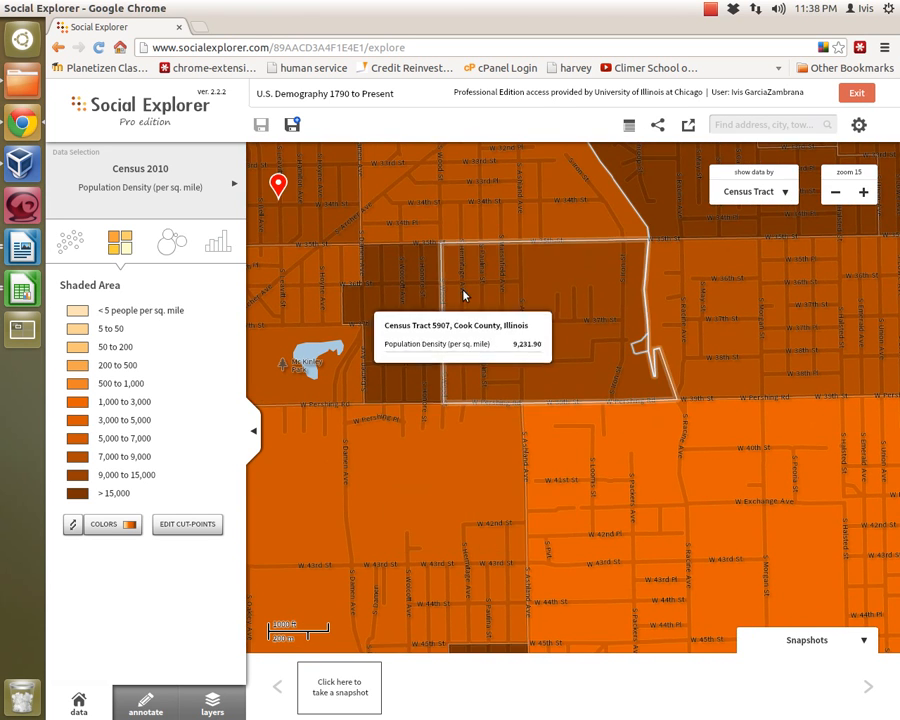
pyautogui.moveTo(464, 293); pyautogui.dragTo(486, 430)
pyautogui.moveTo(467, 246); pyautogui.dragTo(482, 396)
pyautogui.moveTo(448, 354); pyautogui.dragTo(460, 426)
pyautogui.moveTo(460, 258); pyautogui.dragTo(462, 318)
pyautogui.moveTo(463, 246)
pyautogui.mouseDown()
pyautogui.moveTo(462, 255)
pyautogui.moveTo(391, 193)
pyautogui.moveTo(362, 227)
pyautogui.moveTo(305, 388)
pyautogui.moveTo(300, 455)
pyautogui.mouseUp()
pyautogui.moveTo(667, 403); pyautogui.dragTo(538, 367)
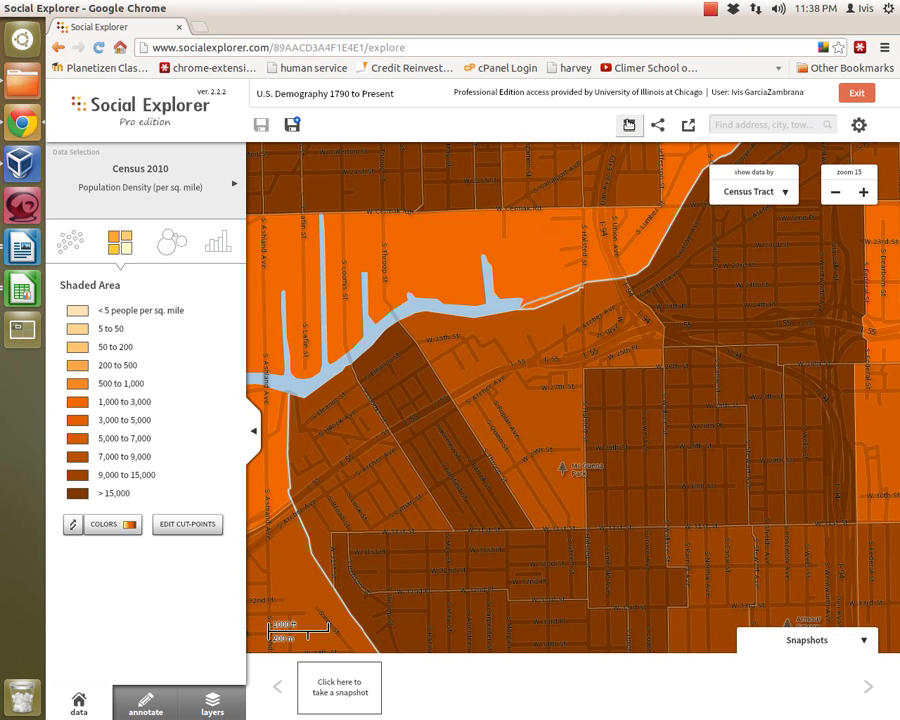
# Start a report and select census tracts 6006, 8402, 6004, 8401, 8398, 6009 and 6007 on the map.
pyautogui.click(628, 125)
pyautogui.click(447, 475)
pyautogui.click(498, 434)
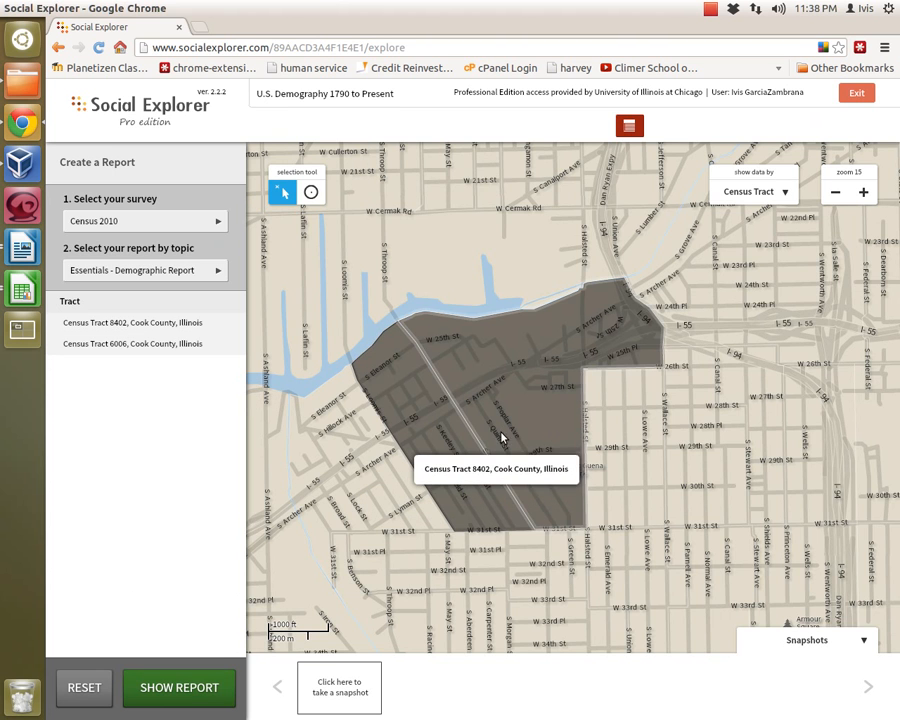
pyautogui.click(658, 457)
pyautogui.click(696, 462)
pyautogui.click(605, 565)
pyautogui.click(538, 563)
pyautogui.click(422, 512)
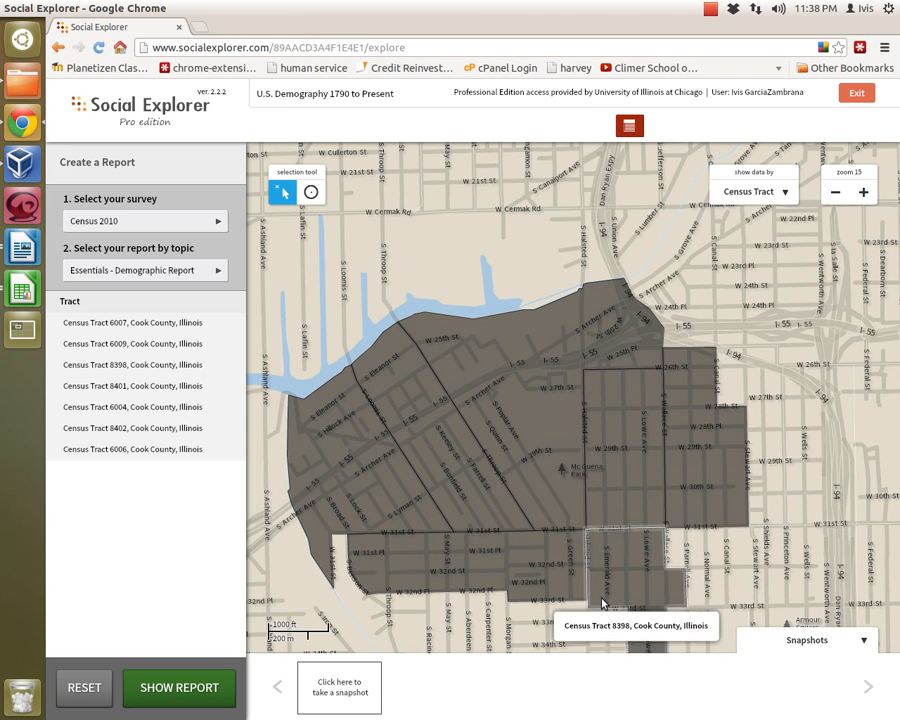
# Deselect census tract 8398 and add tracts 3403, 3404 and 8397 to the report selection.
pyautogui.click(836, 194)
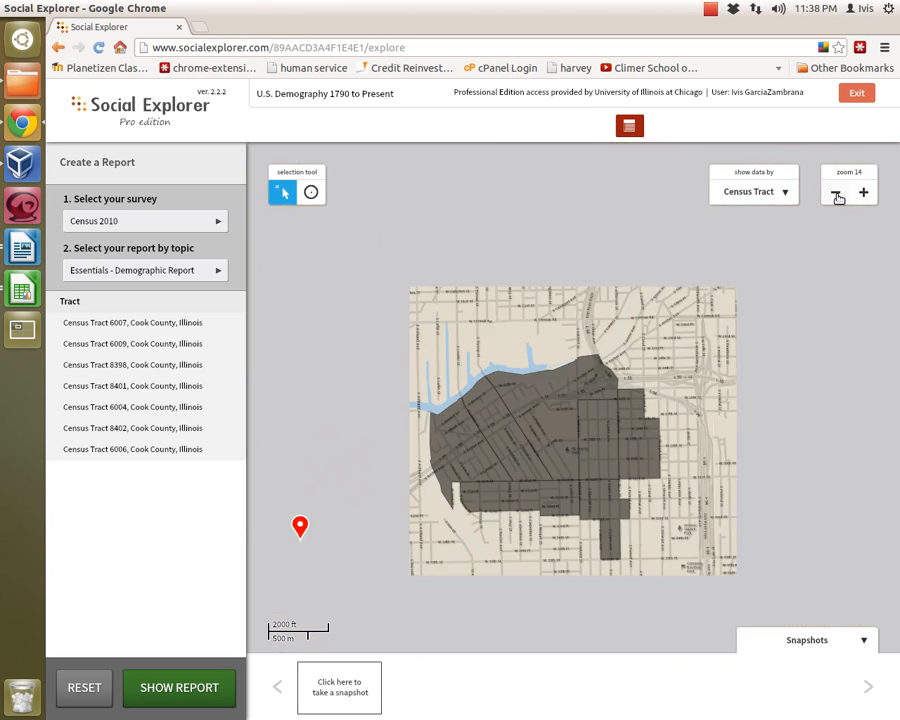
pyautogui.click(616, 530)
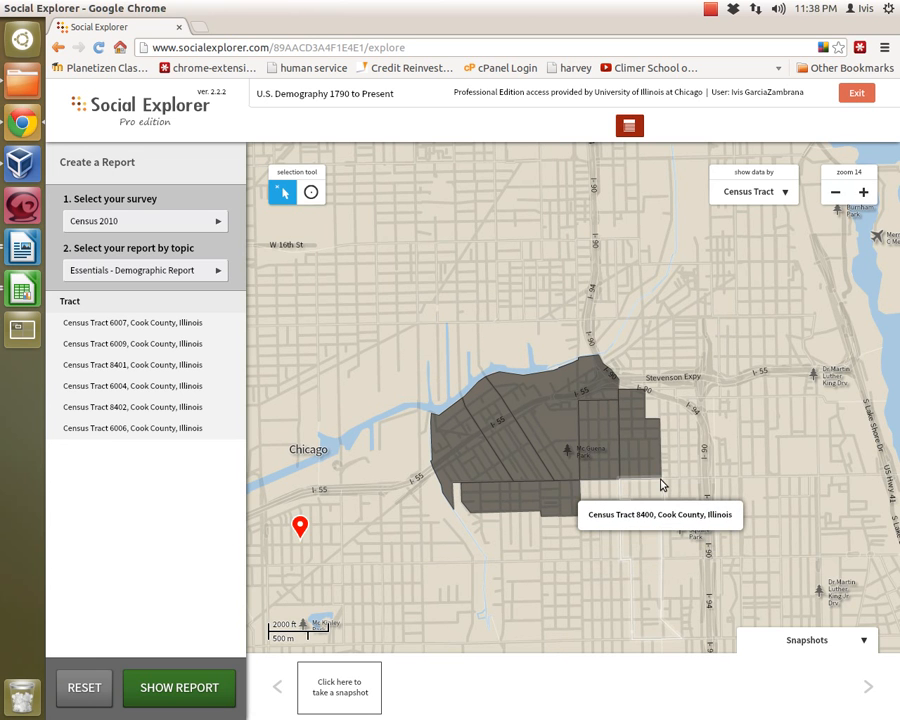
pyautogui.click(675, 459)
pyautogui.click(690, 450)
pyautogui.click(530, 534)
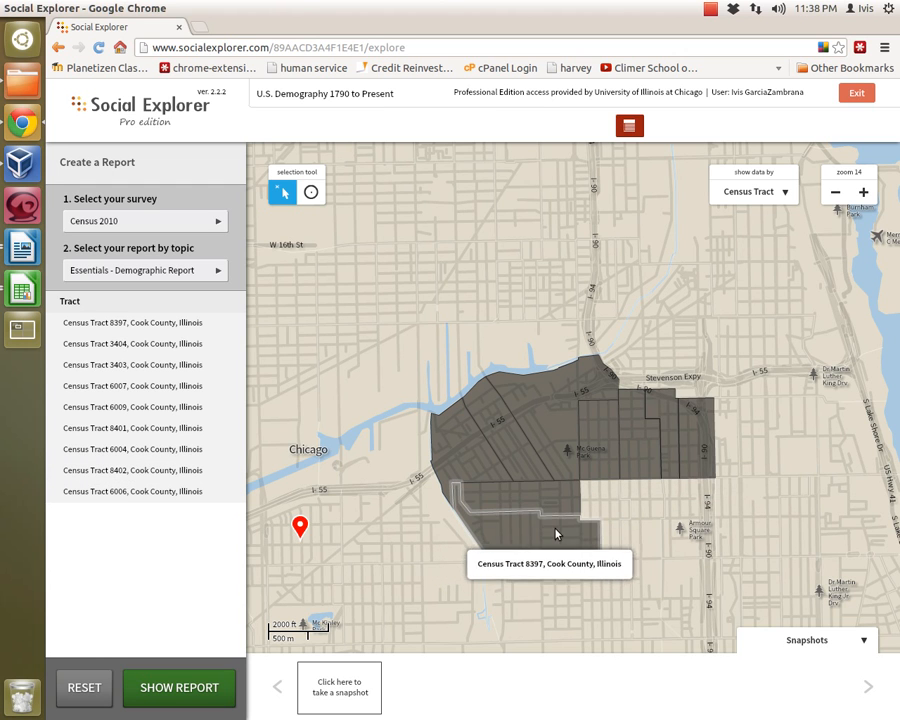
# Try adding census tract 8400, remove it again, and add tract 8398 to the report selection.
pyautogui.click(650, 504)
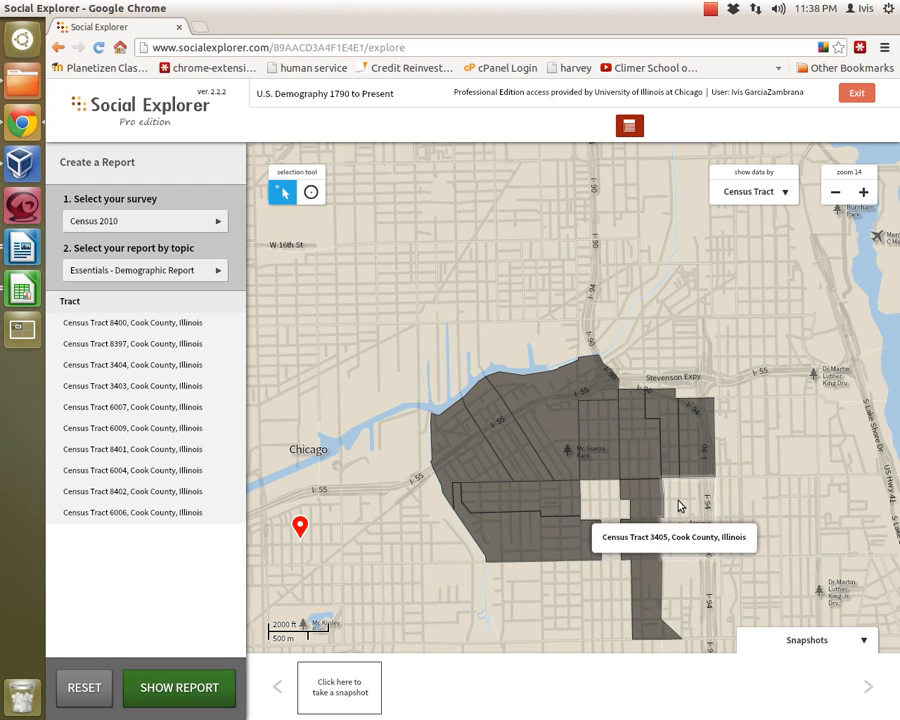
pyautogui.click(644, 580)
pyautogui.click(676, 535)
pyautogui.click(677, 533)
pyautogui.click(609, 502)
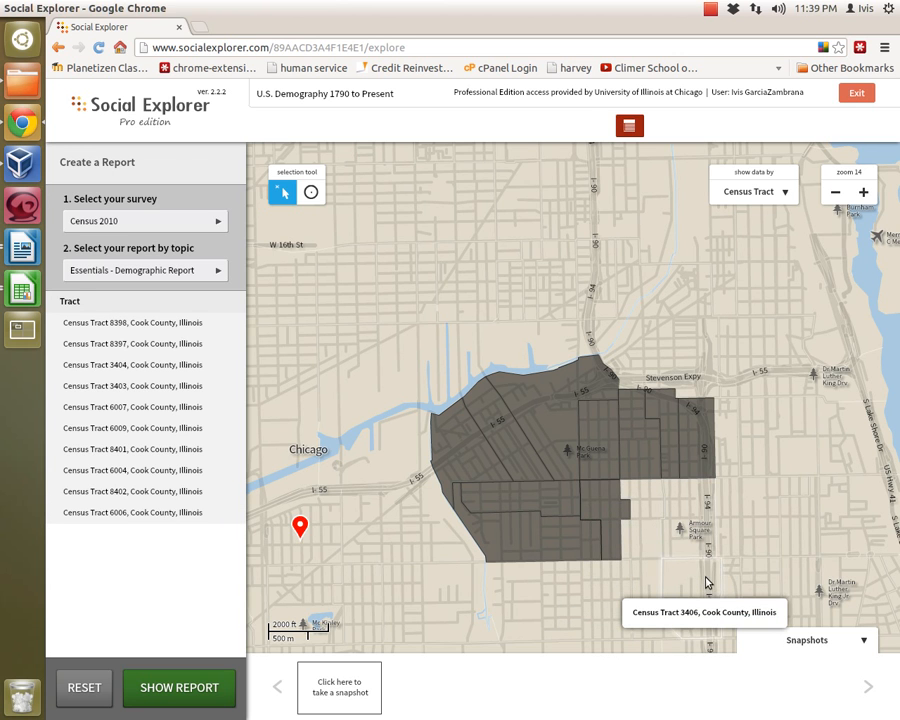
pyautogui.press('Print')
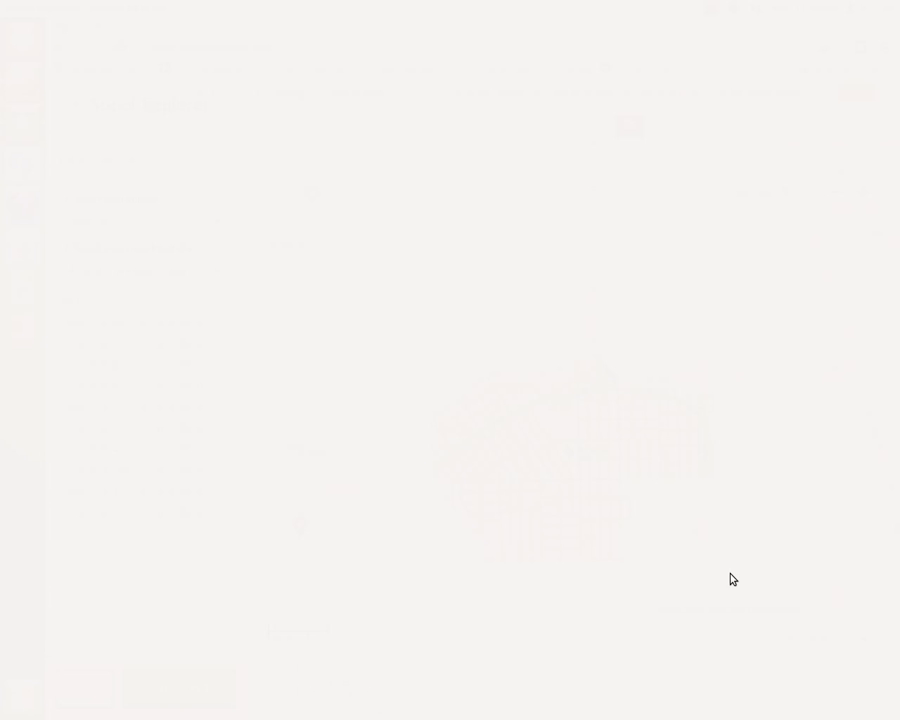
pyautogui.click(645, 436)
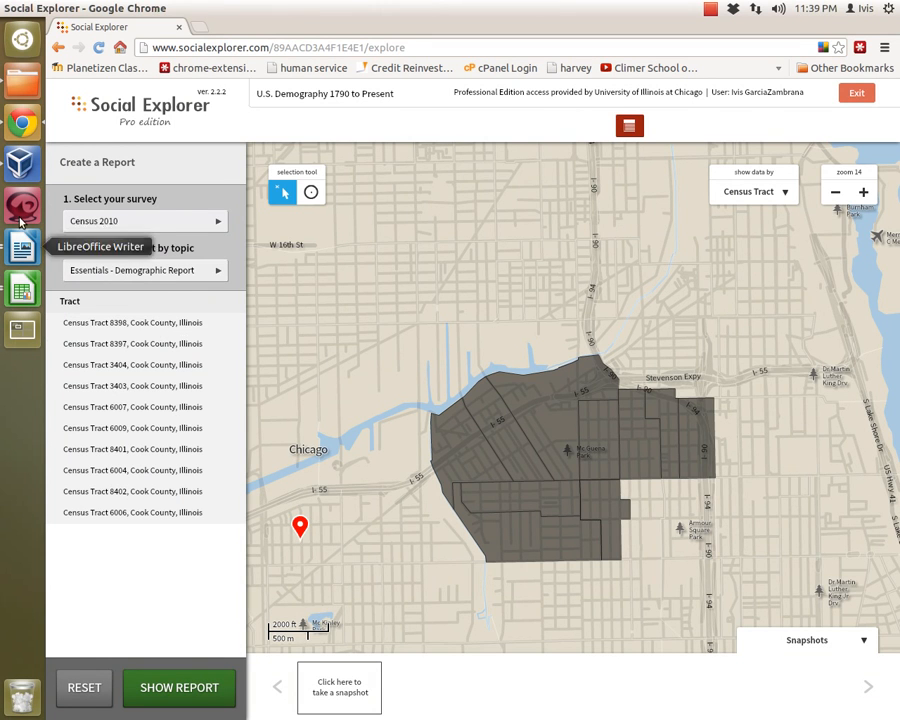
pyautogui.click(24, 86)
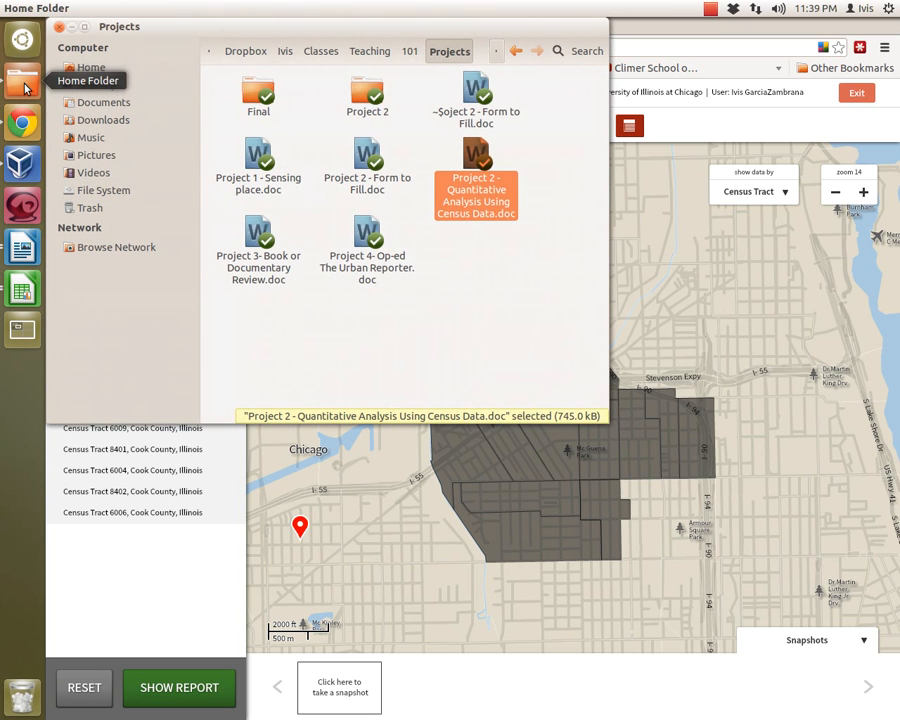
pyautogui.click(94, 158)
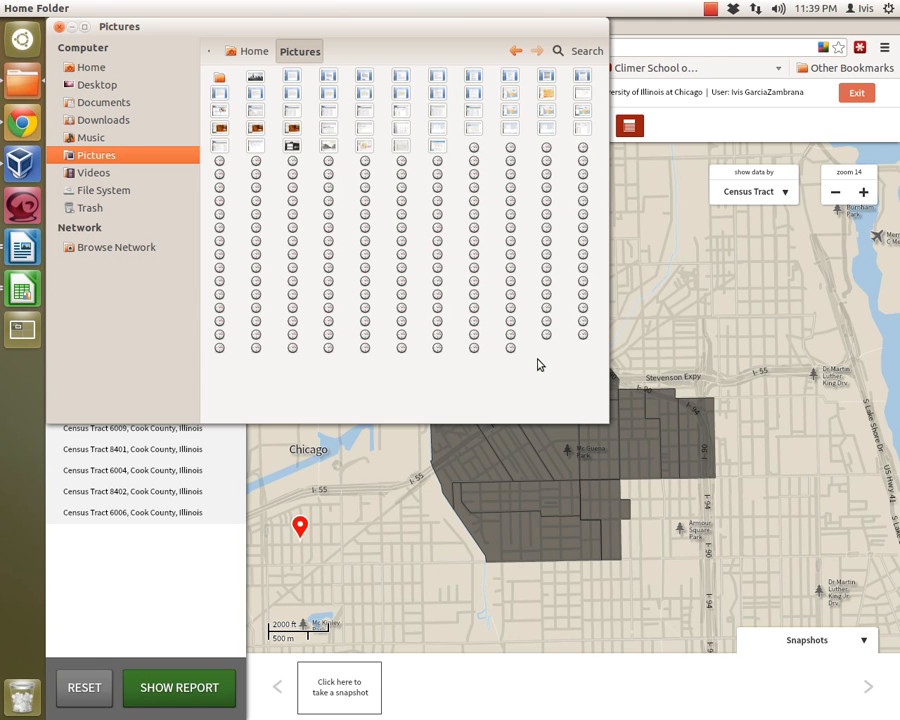
pyautogui.rightClick(510, 354)
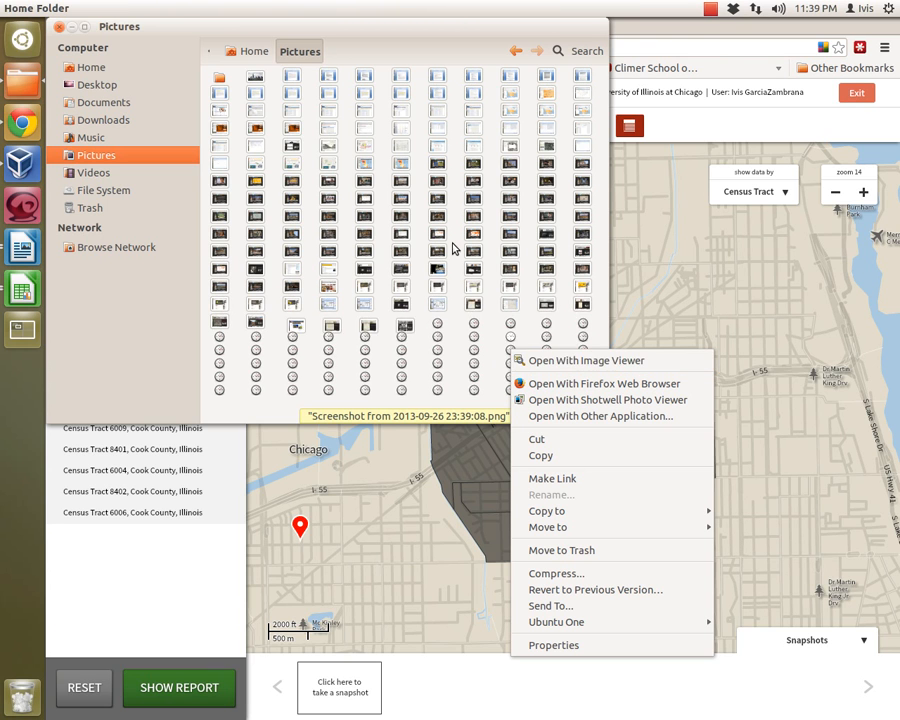
pyautogui.click(26, 257)
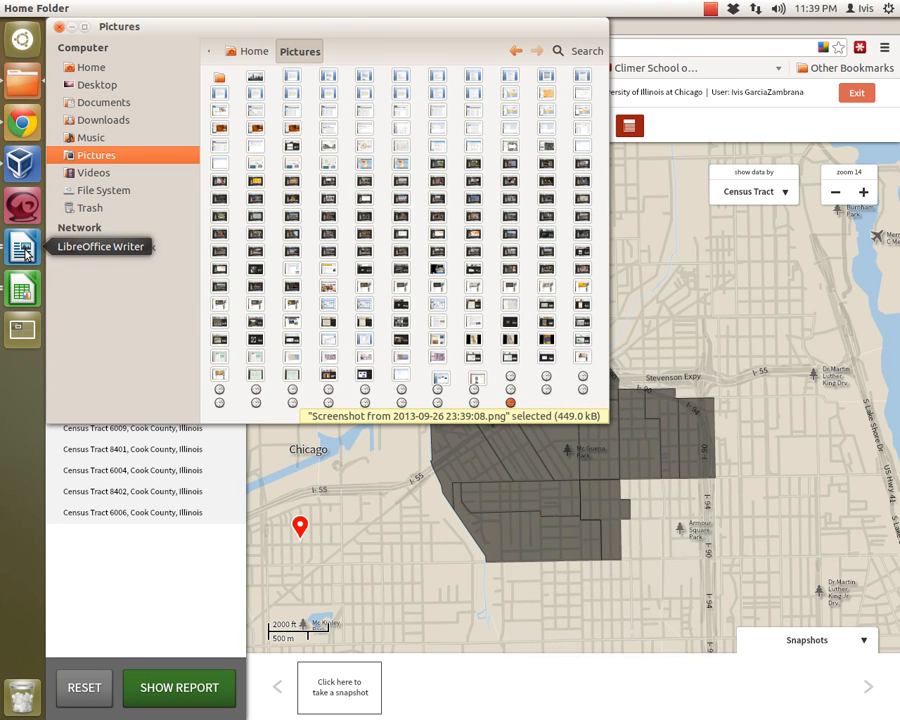
# Switch to the Writer form and go to item 2 of Part II, the screenshot of the other neighborhood.
pyautogui.click(26, 257)
pyautogui.scroll(-3, 438, 604)
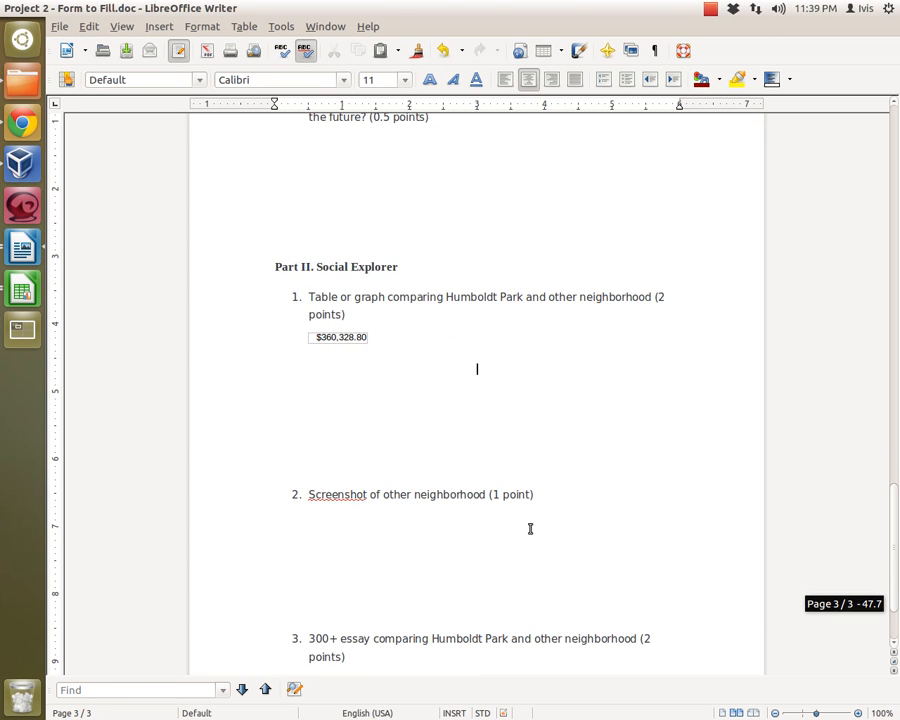
pyautogui.scroll(-3, 530, 559)
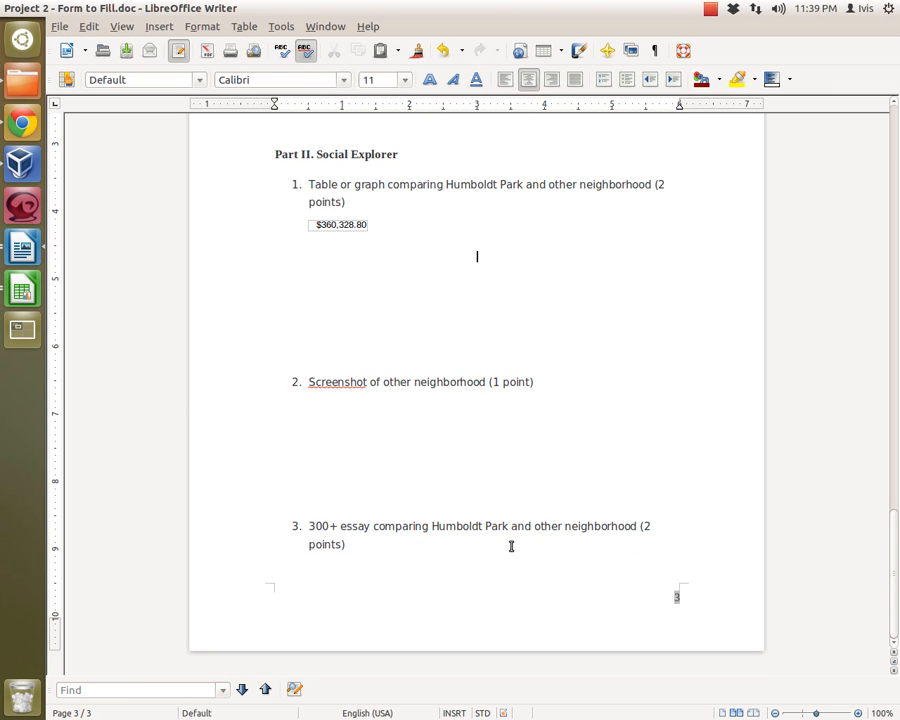
pyautogui.scroll(1, 511, 546)
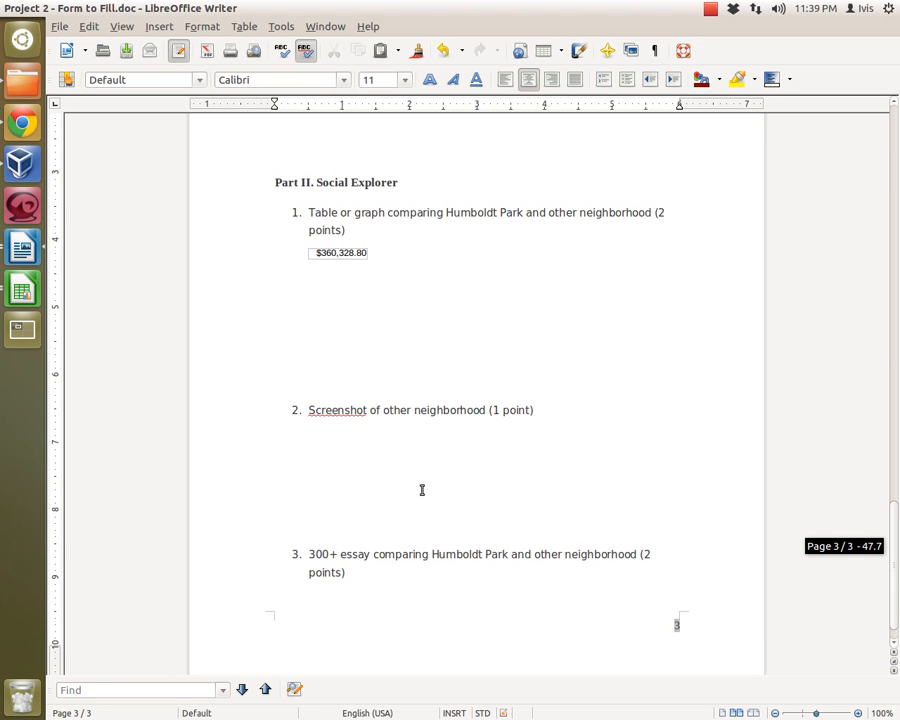